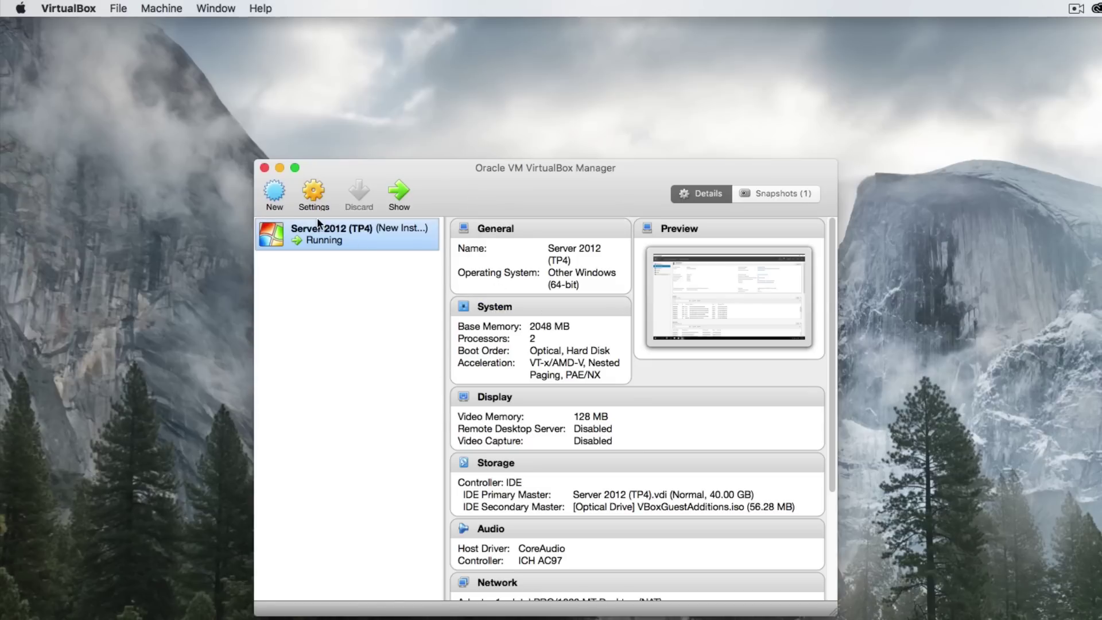
- Review the network adapter settings of the Server 2012 (TP4) virtual machine and close them without changes
click(315, 189)
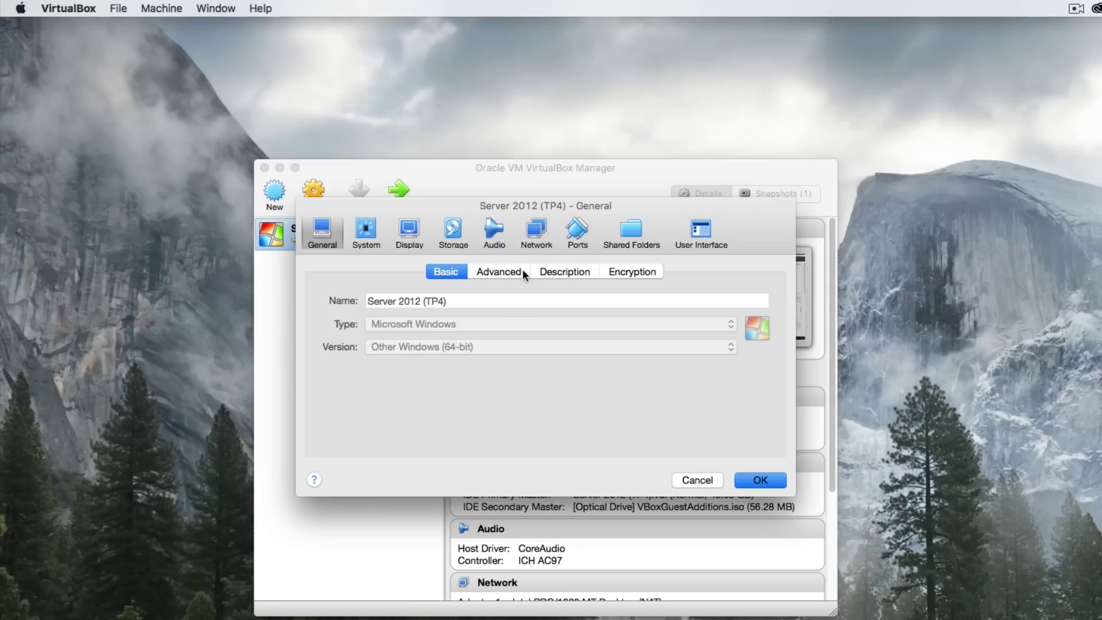
click(539, 240)
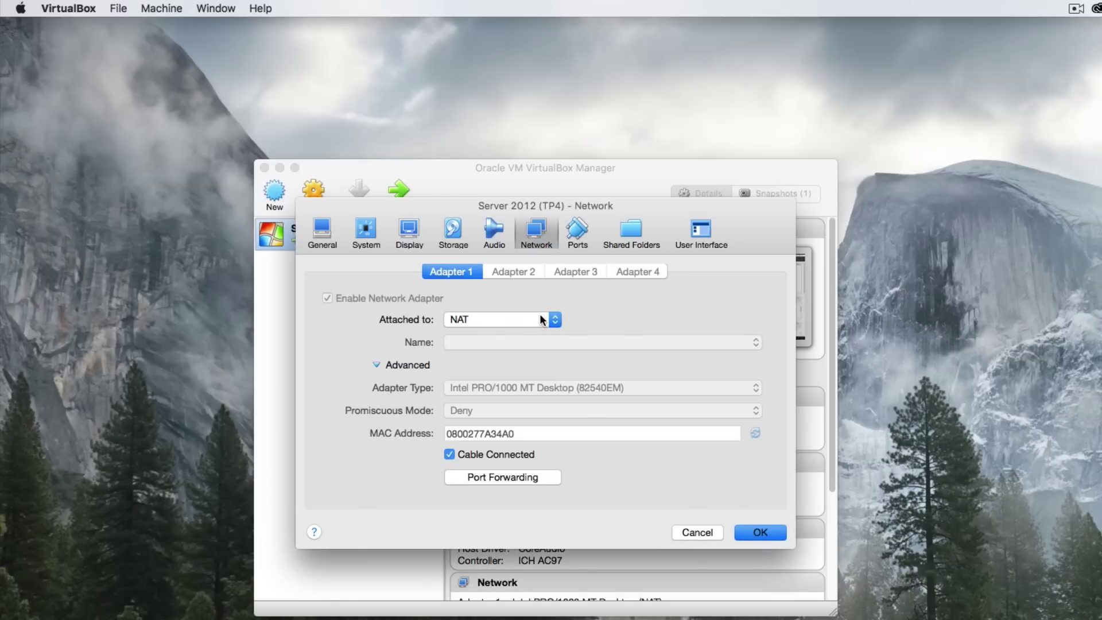
click(705, 534)
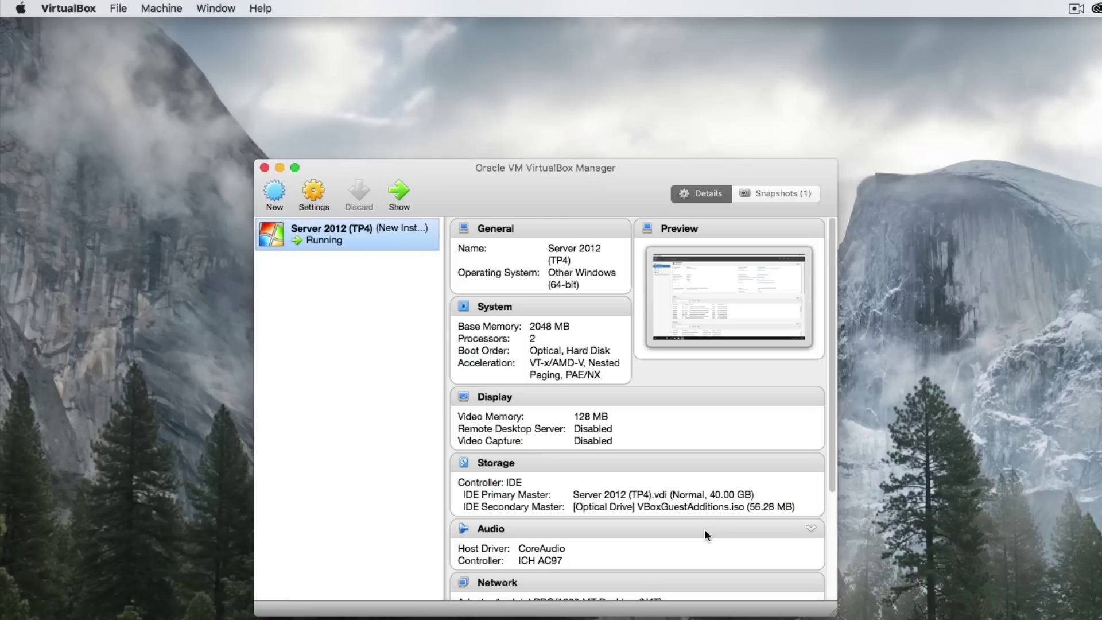
- Check the global network preferences for existing NAT networks and host-only networks, leaving them without changes
click(75, 8)
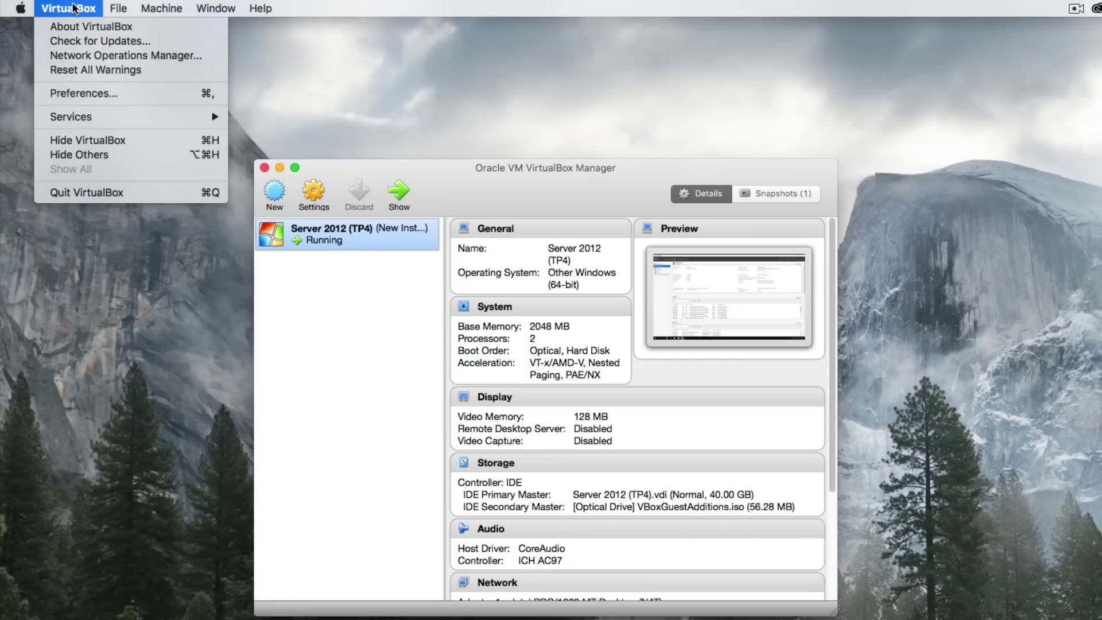
click(97, 94)
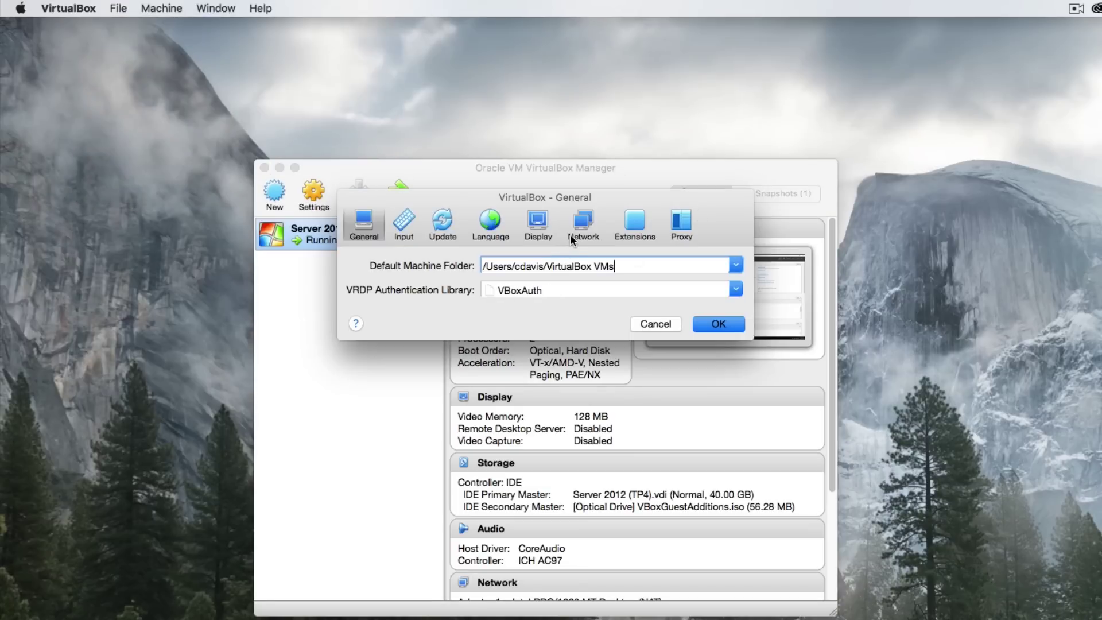
click(582, 224)
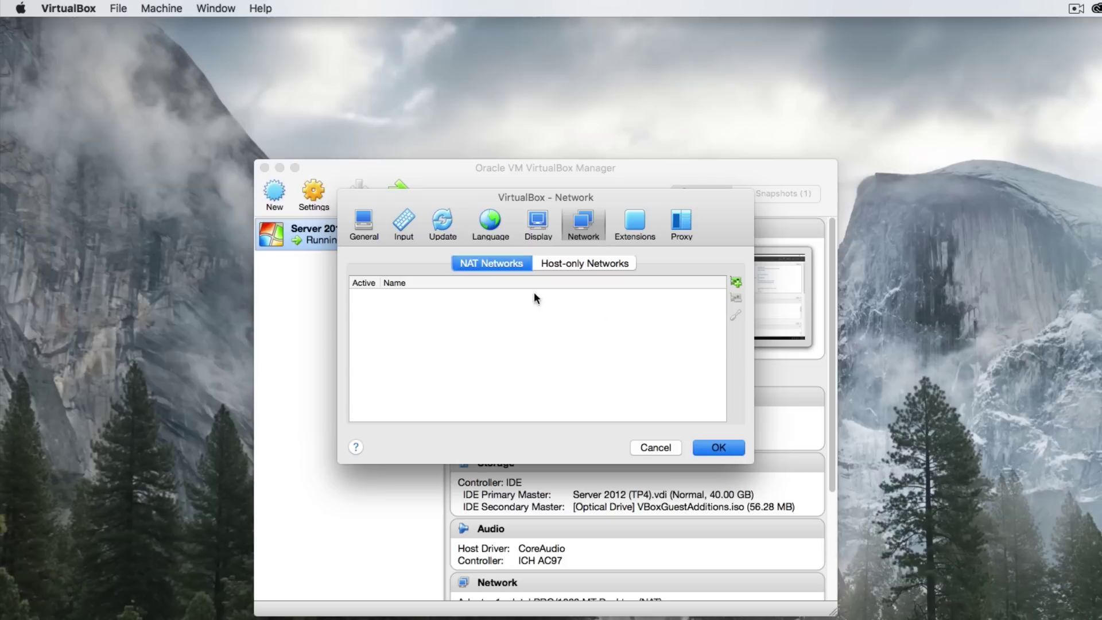
click(572, 267)
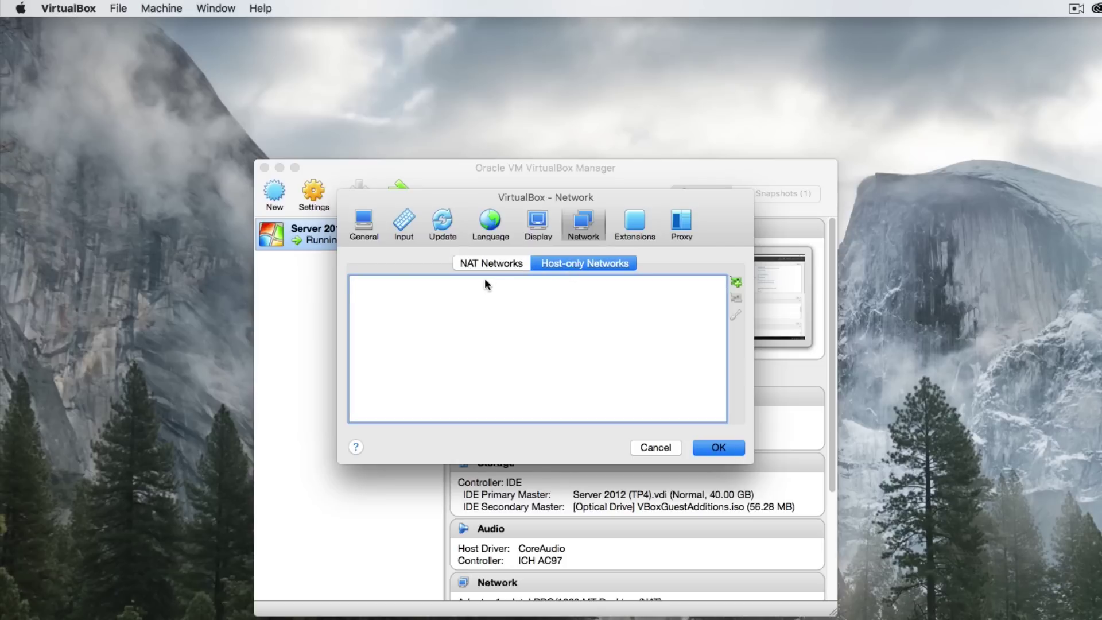
click(490, 264)
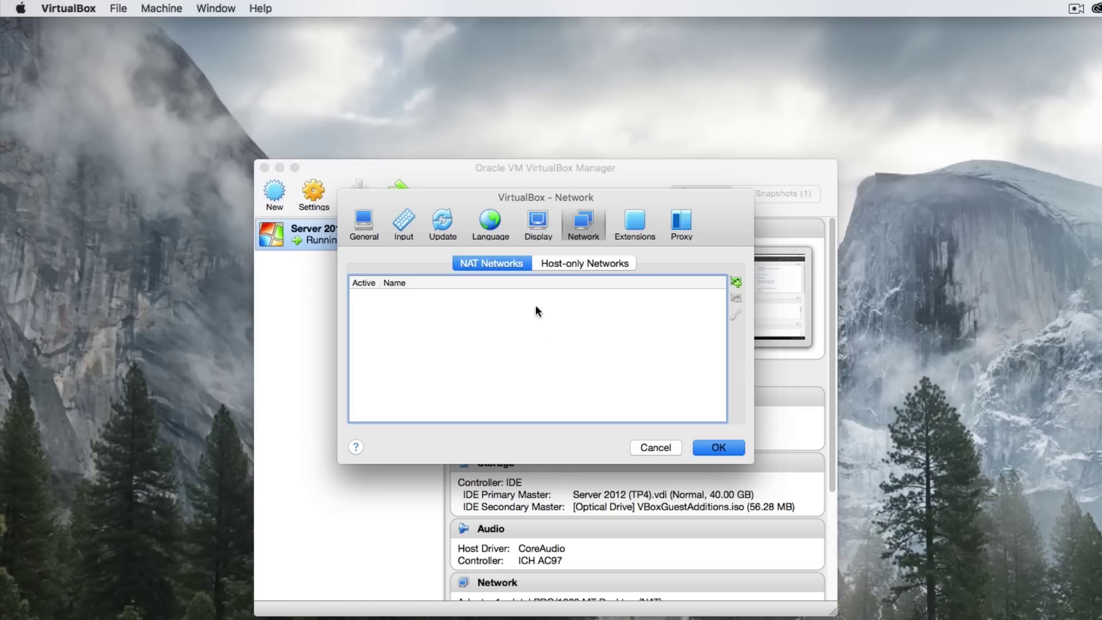
click(655, 447)
click(319, 202)
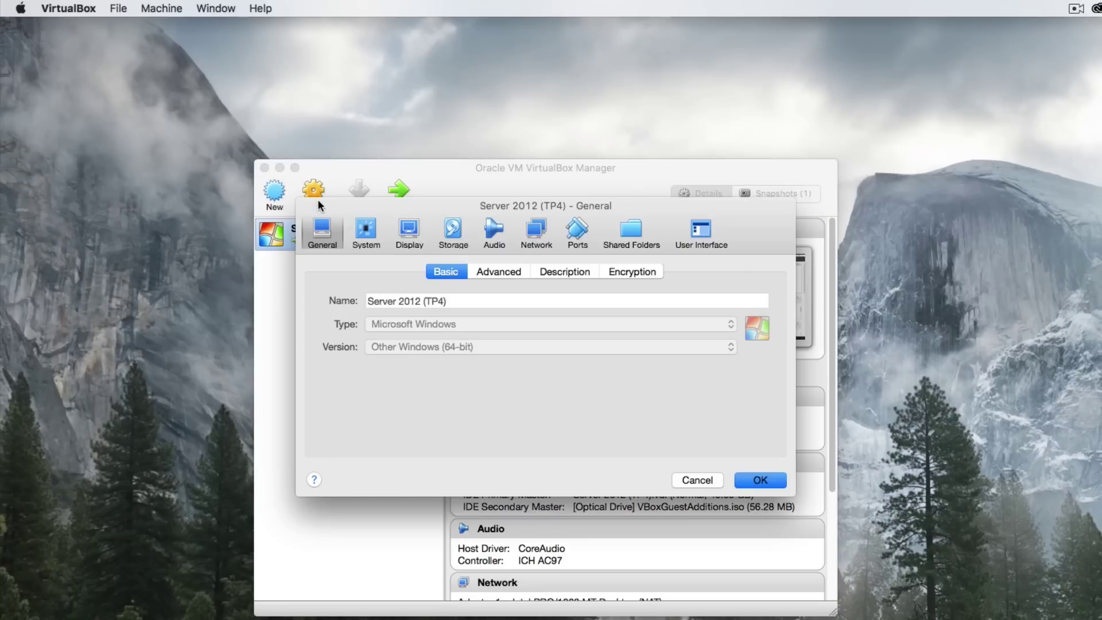
click(529, 236)
click(482, 319)
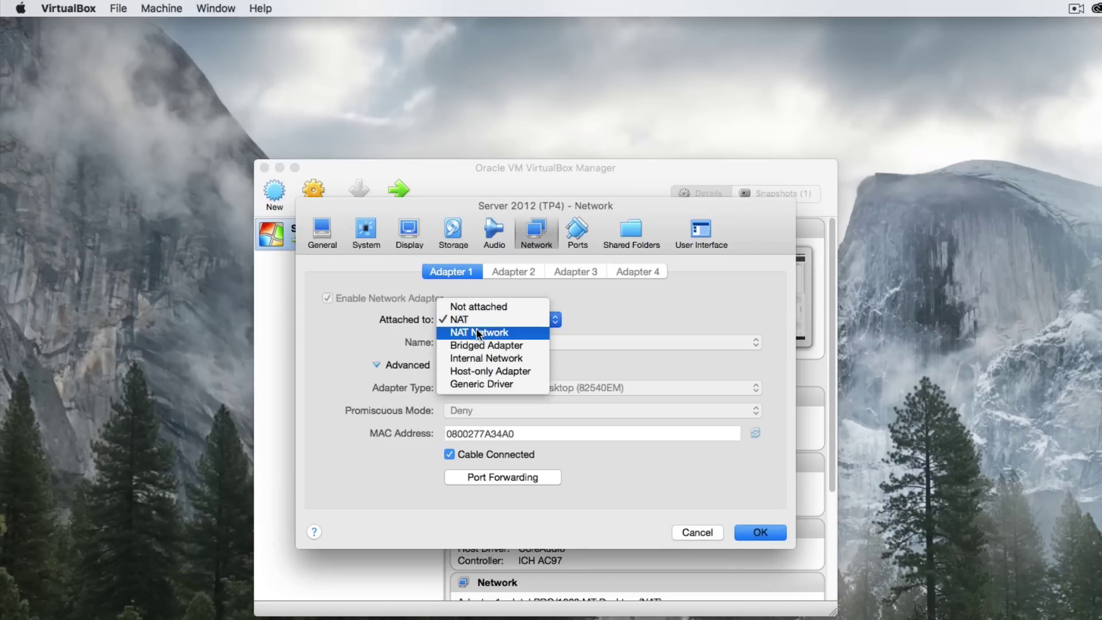
click(477, 331)
key(Tab)
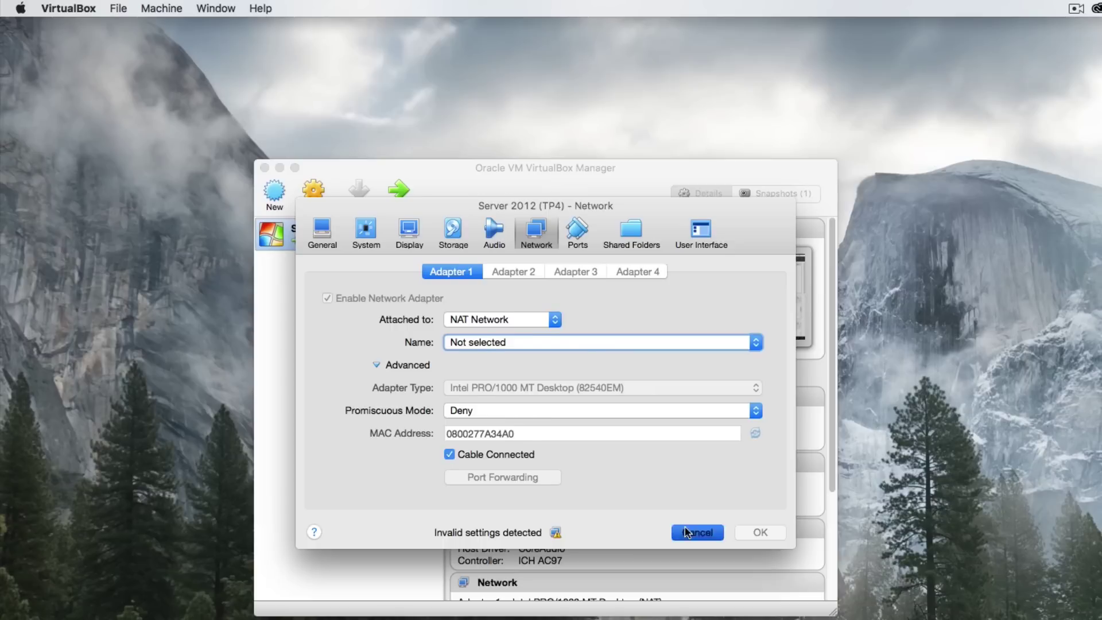
key(Escape)
- Add a new NAT network in the global VirtualBox network preferences and save the preferences
click(68, 8)
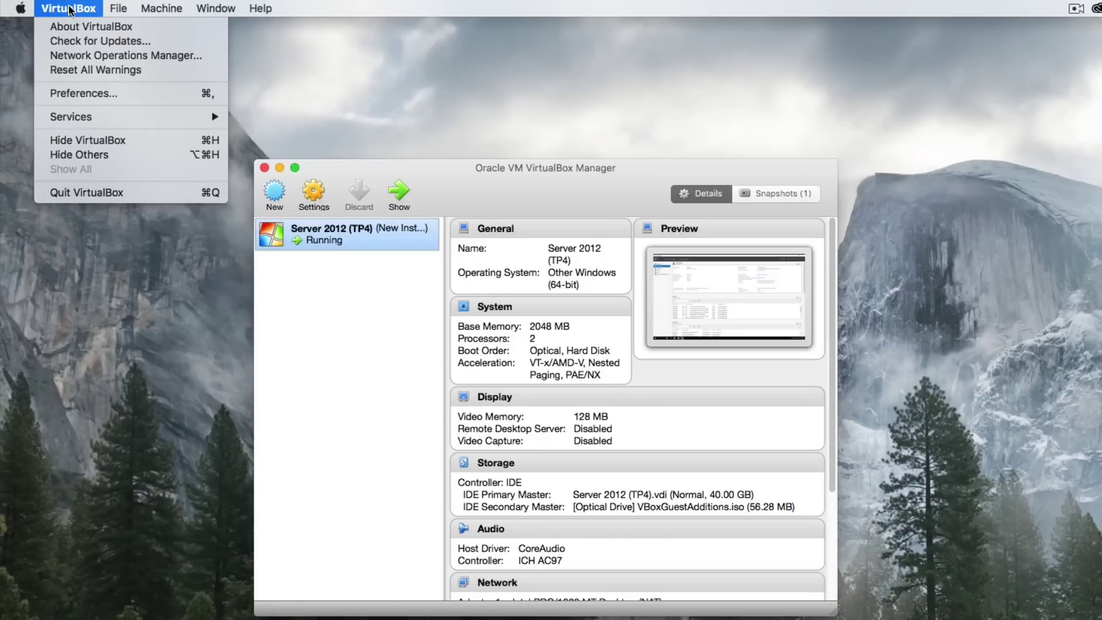
click(90, 94)
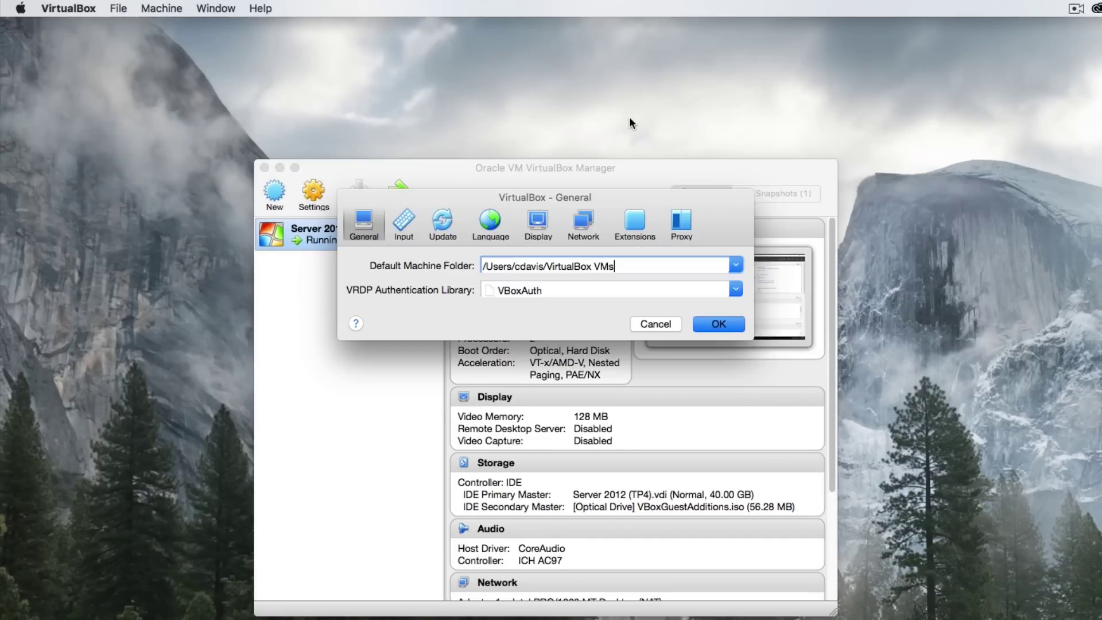
click(582, 232)
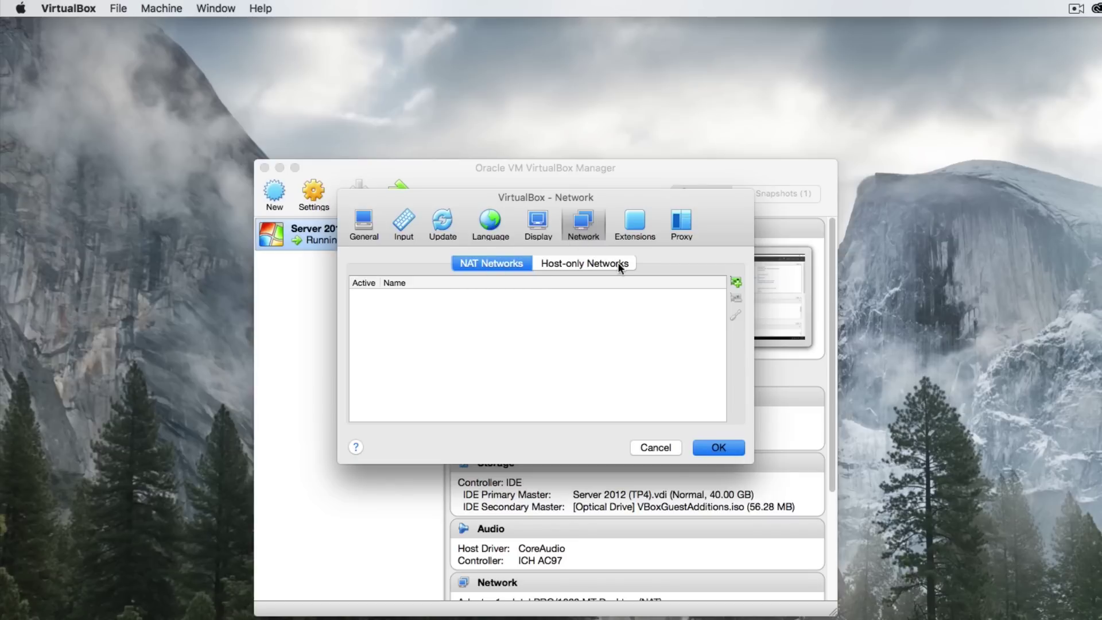
click(736, 282)
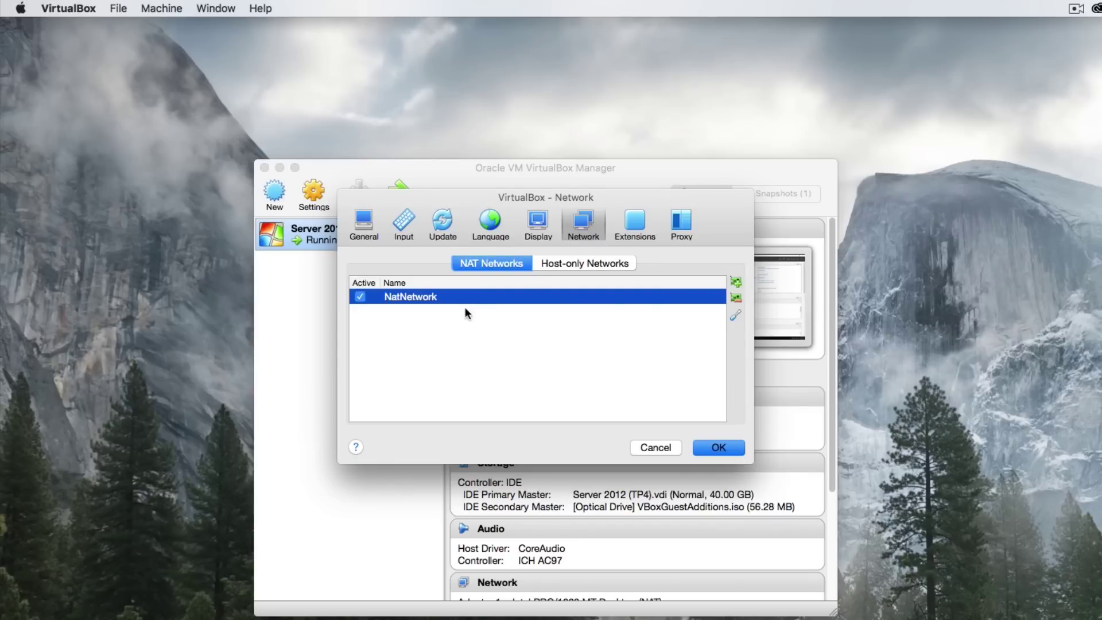
click(721, 452)
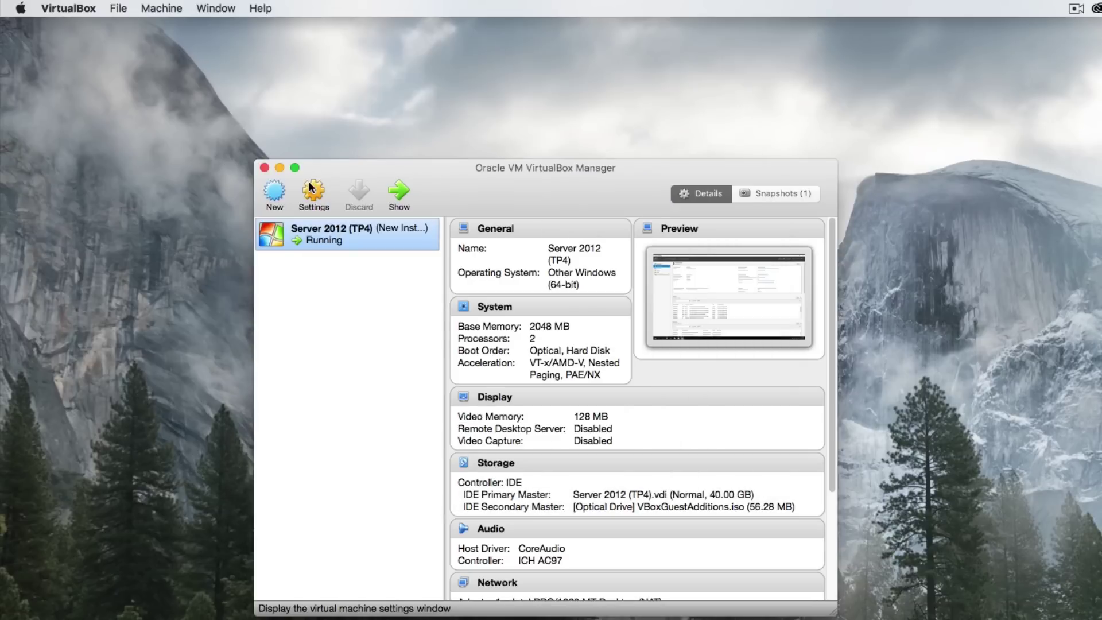
- Attach Adapter 1 of the Server 2012 (TP4) virtual machine to the NAT Network named NatNetwork and save the settings
click(322, 198)
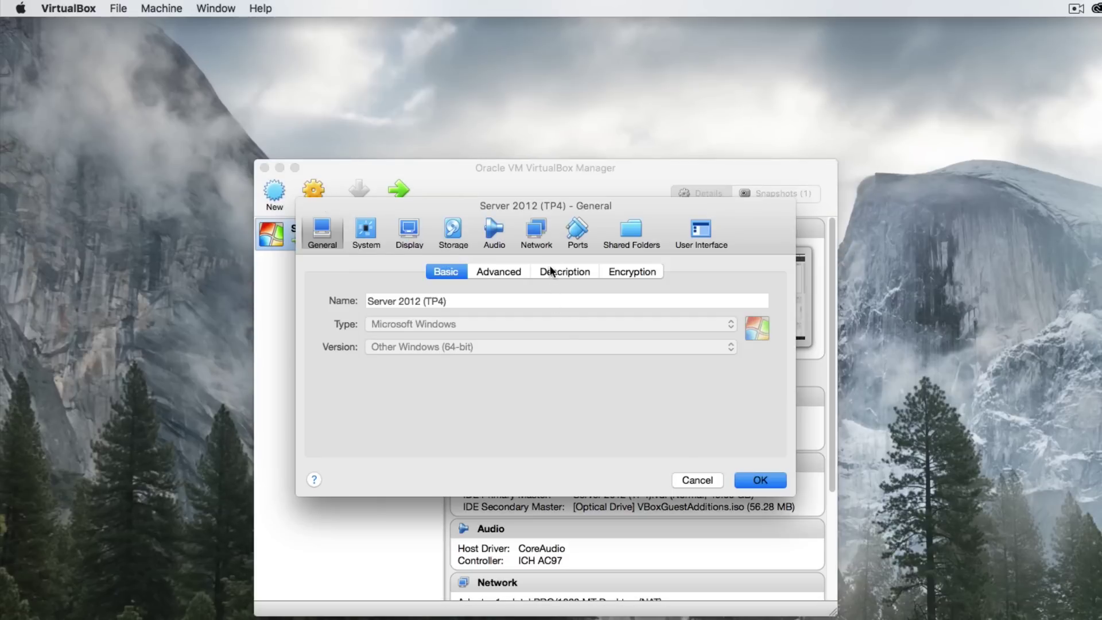
click(538, 236)
click(540, 319)
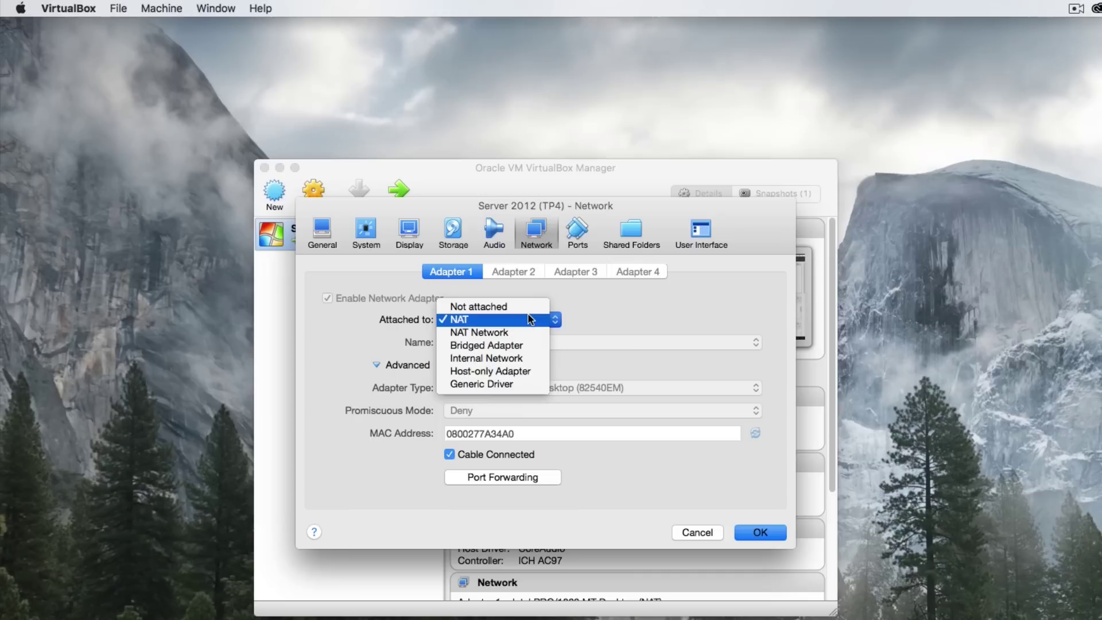
click(509, 330)
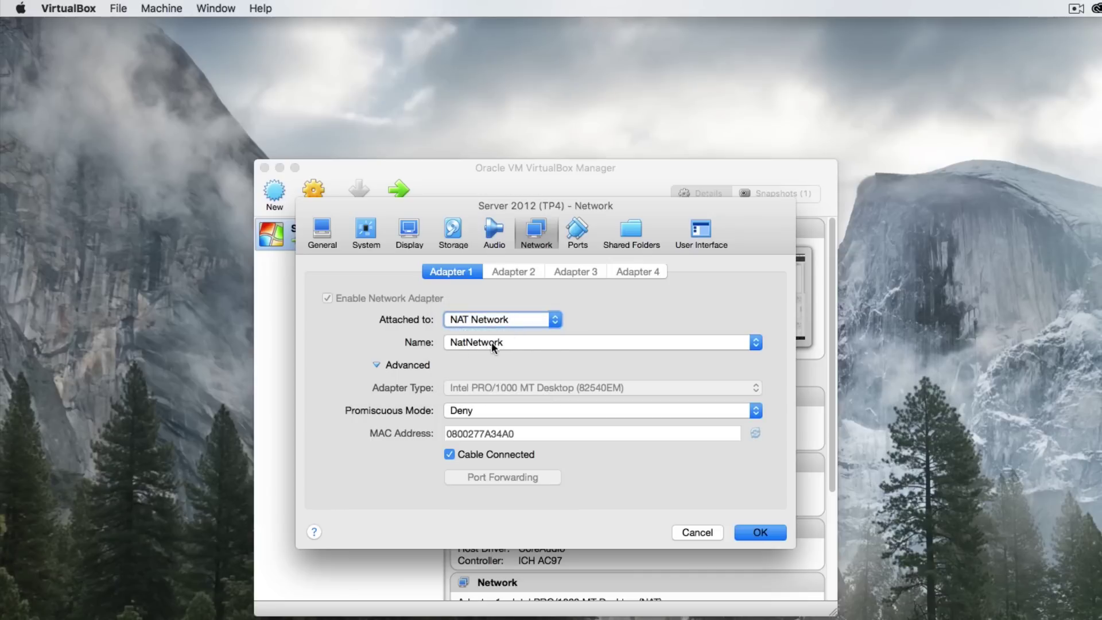
click(491, 342)
click(488, 341)
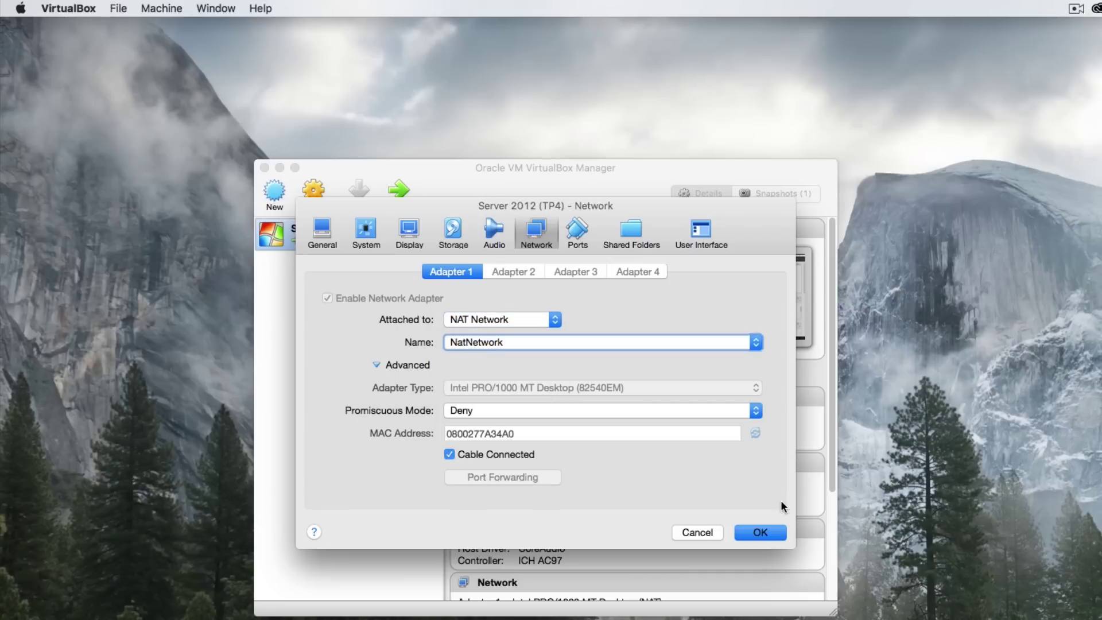
click(762, 525)
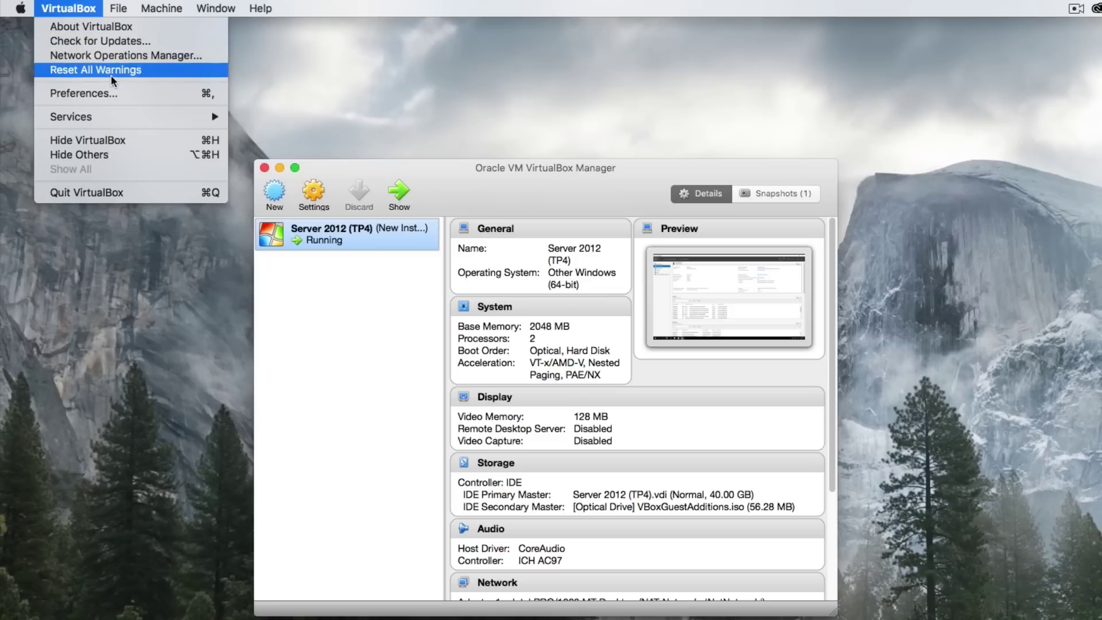
- Disable DHCP support on NatNetwork in the global network preferences and save the change
click(111, 93)
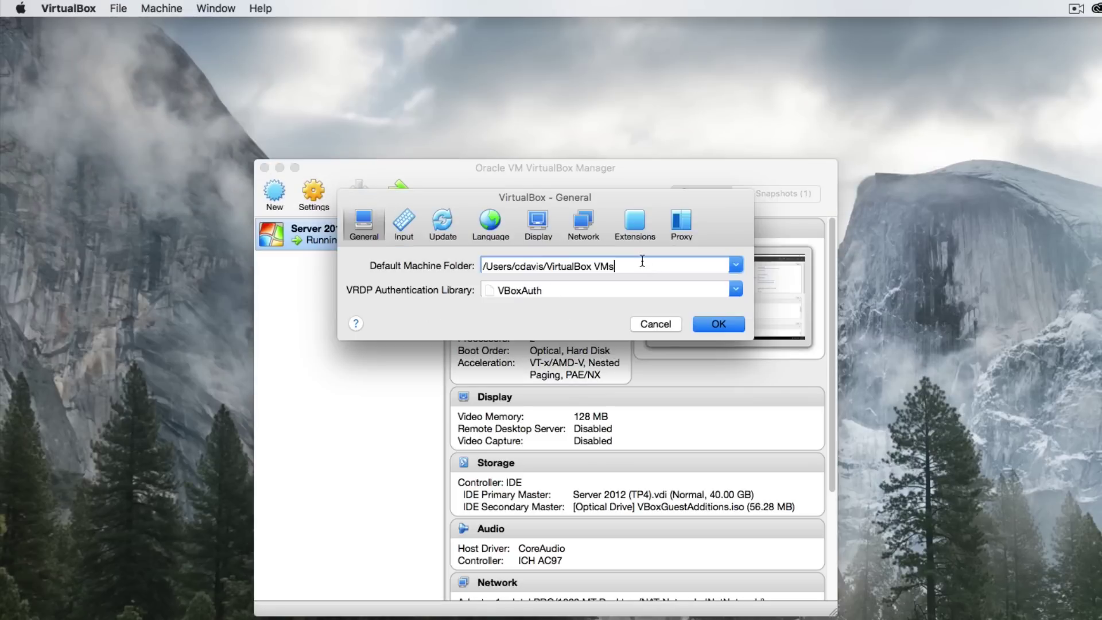
click(583, 226)
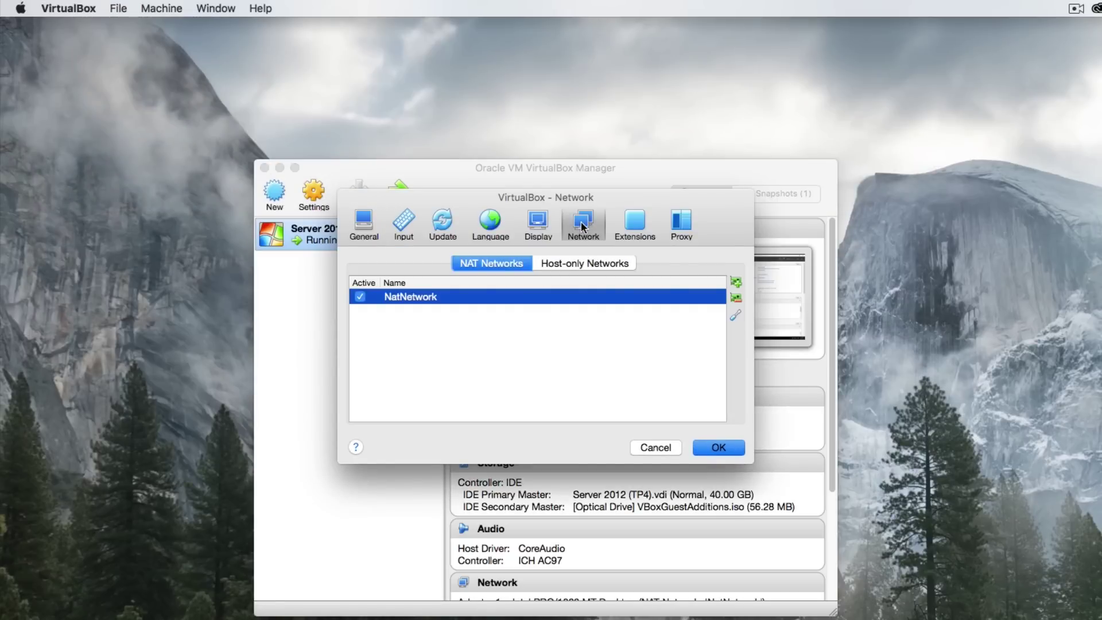
click(736, 317)
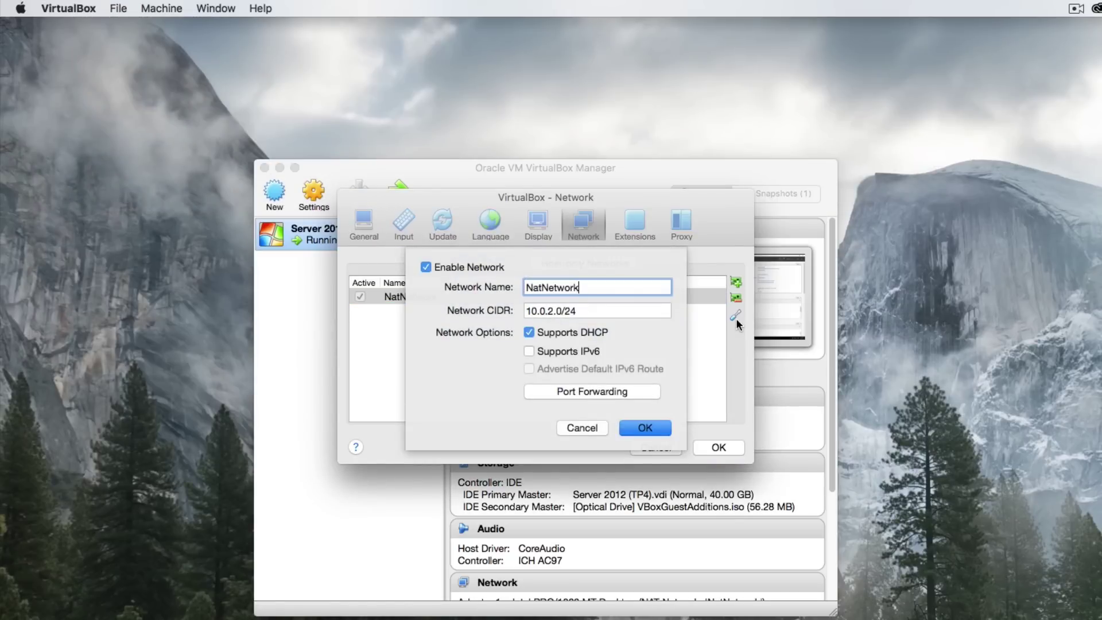
click(528, 333)
drag(583, 310, 527, 308)
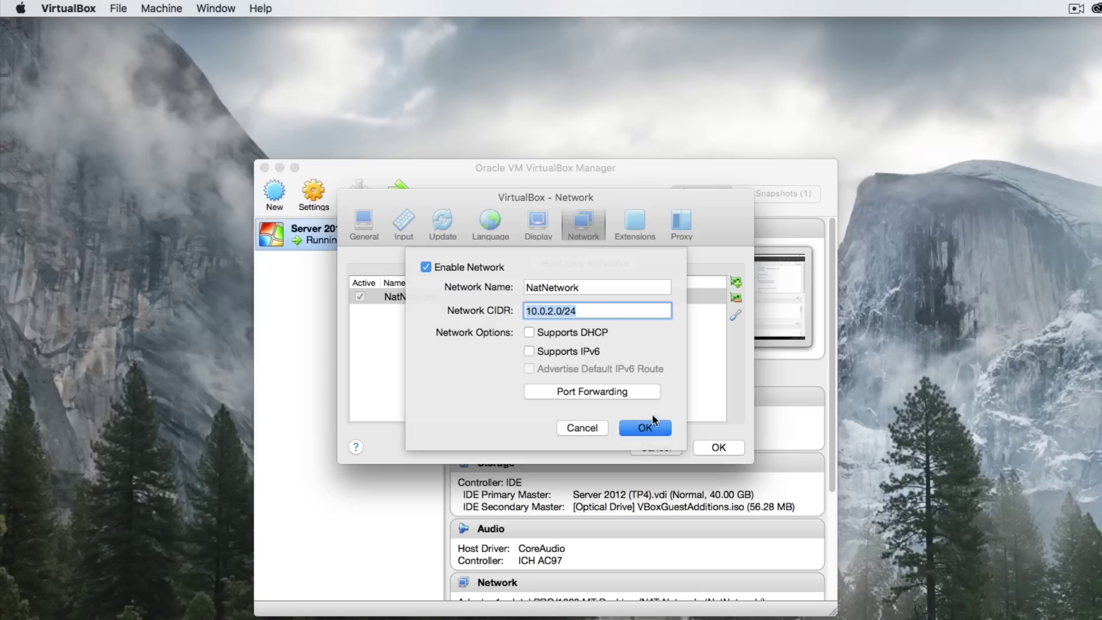
click(650, 432)
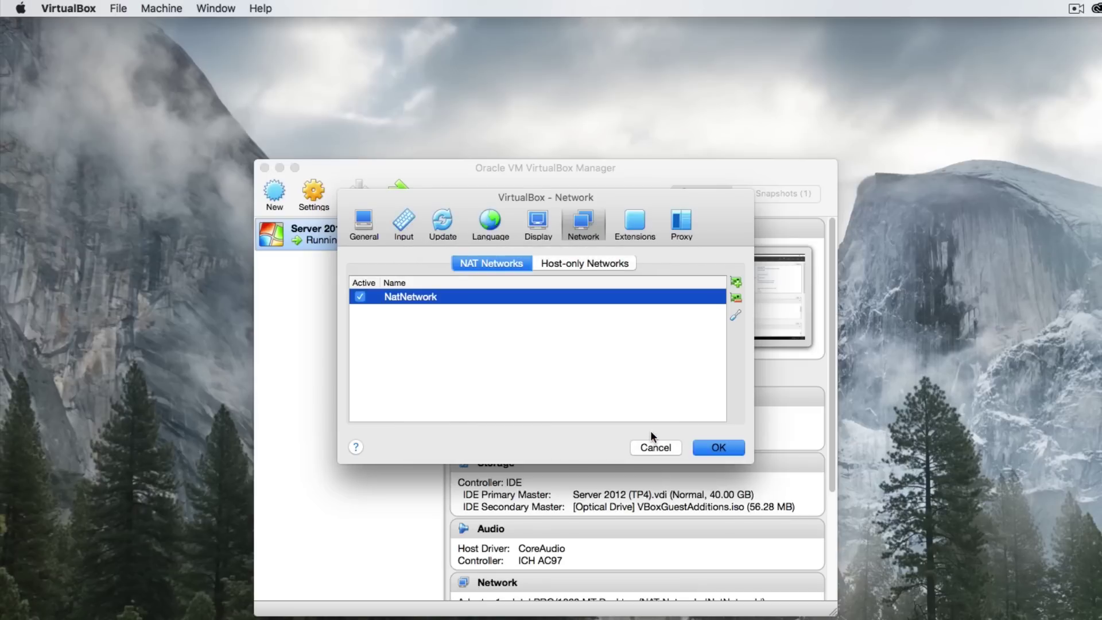
click(699, 450)
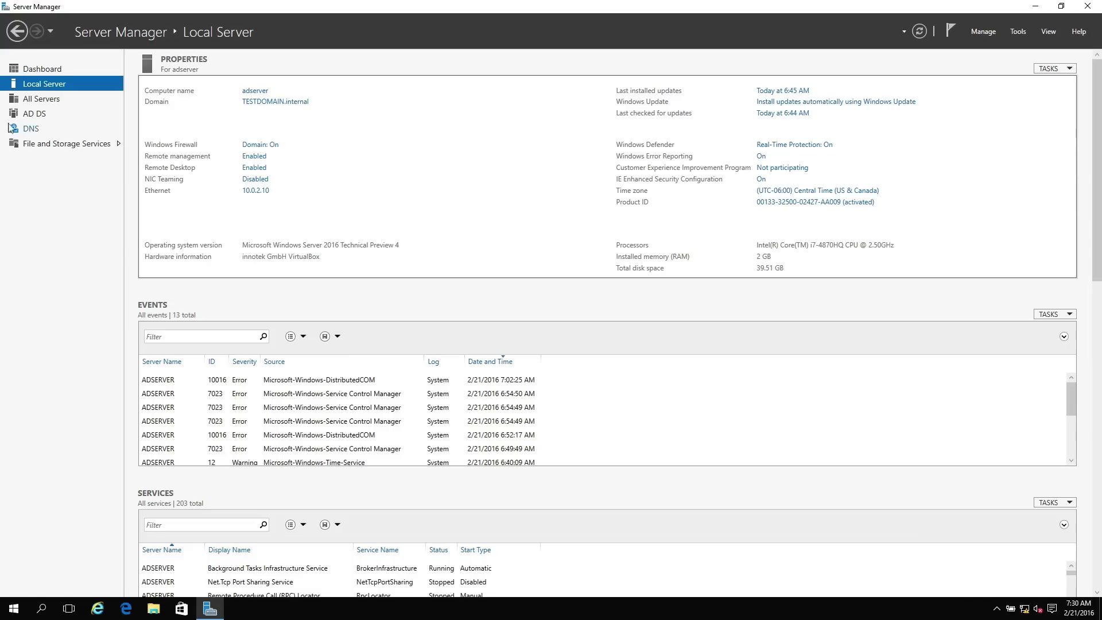
- Start adding roles and features from the Server Manager dashboard, using a role-based or feature-based installation on adserver from the server pool
click(34, 70)
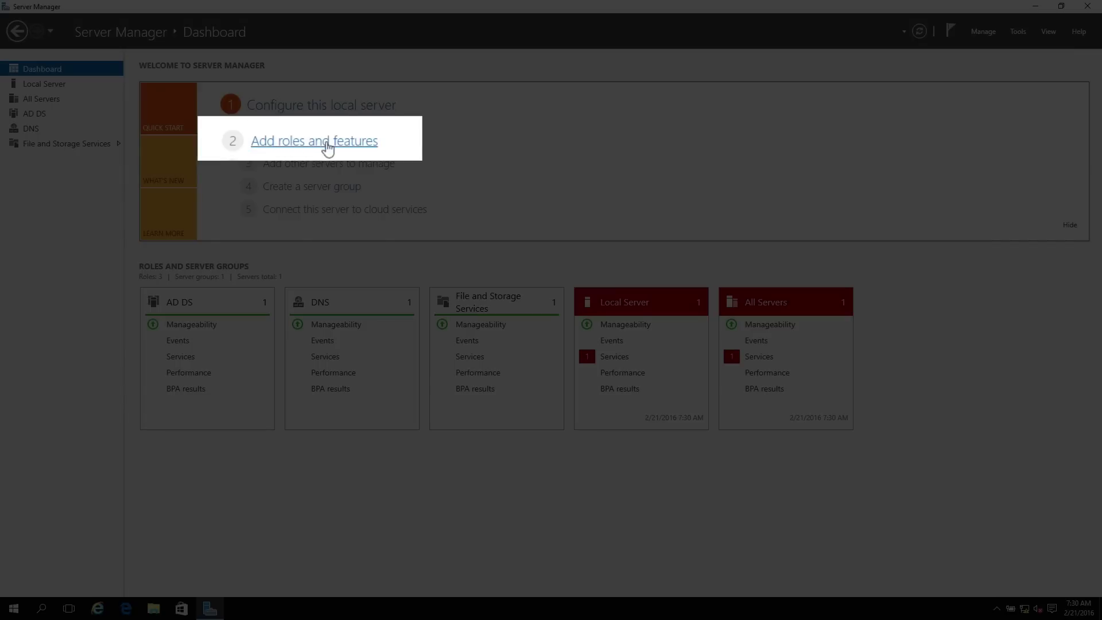
click(327, 142)
drag(321, 75, 528, 107)
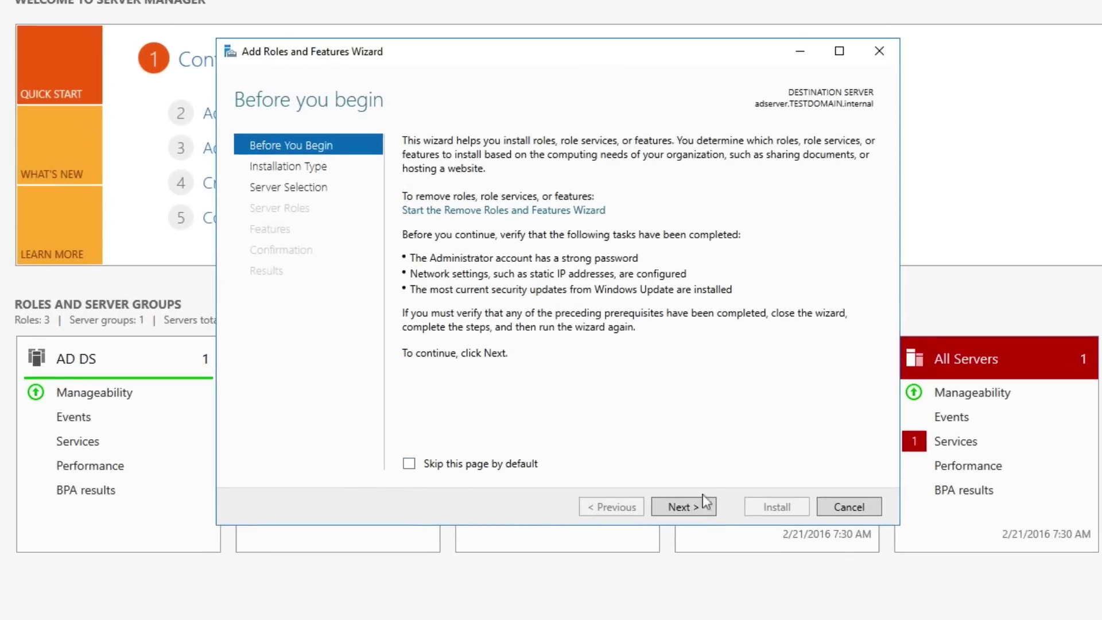
click(686, 508)
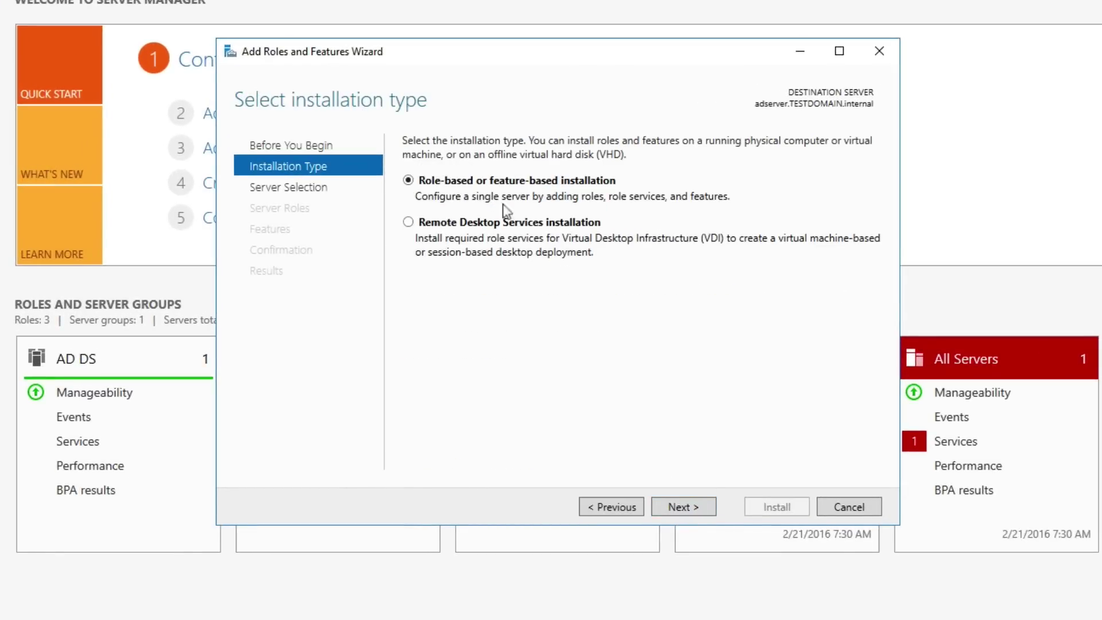
click(702, 510)
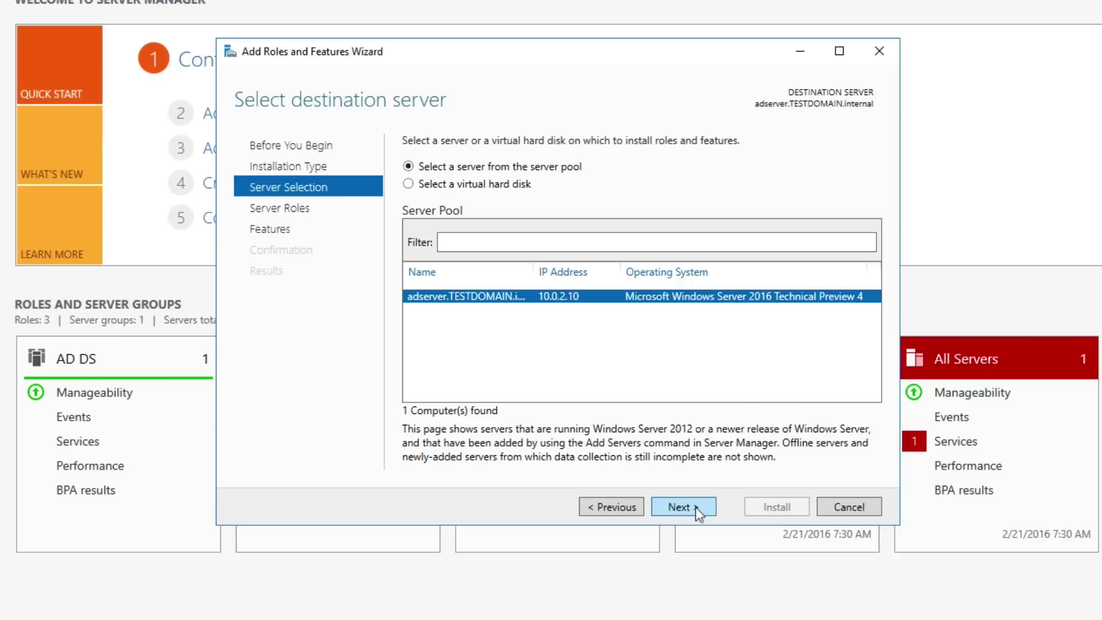
click(683, 507)
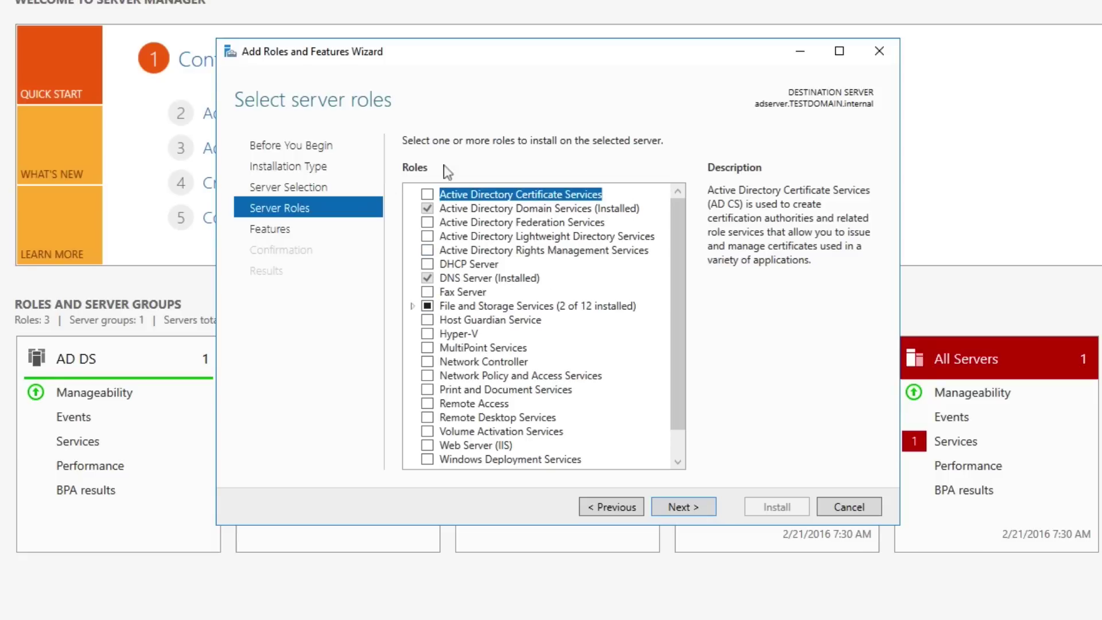
- Choose the DHCP Server role with its required management tools and proceed to the installation confirmation without extra features
click(428, 264)
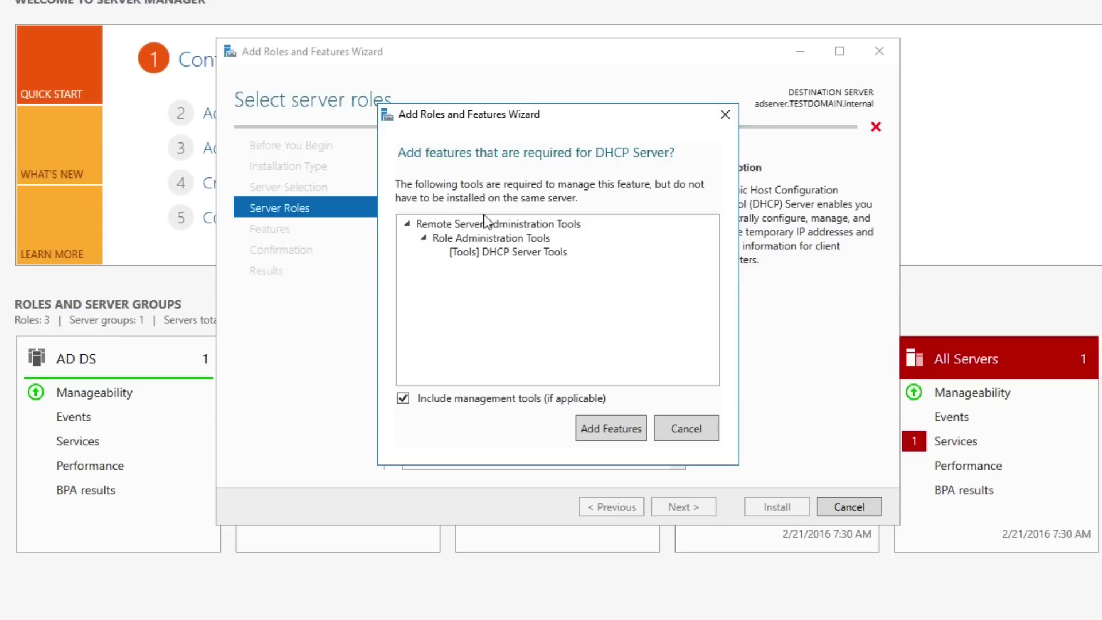
click(623, 430)
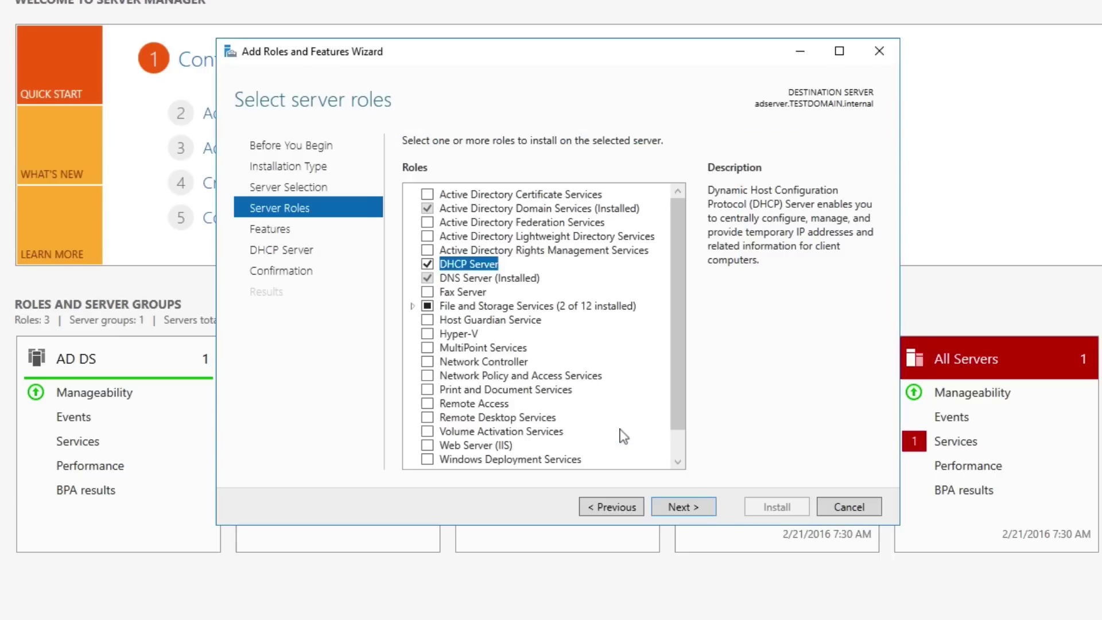
click(688, 508)
click(688, 508)
click(688, 507)
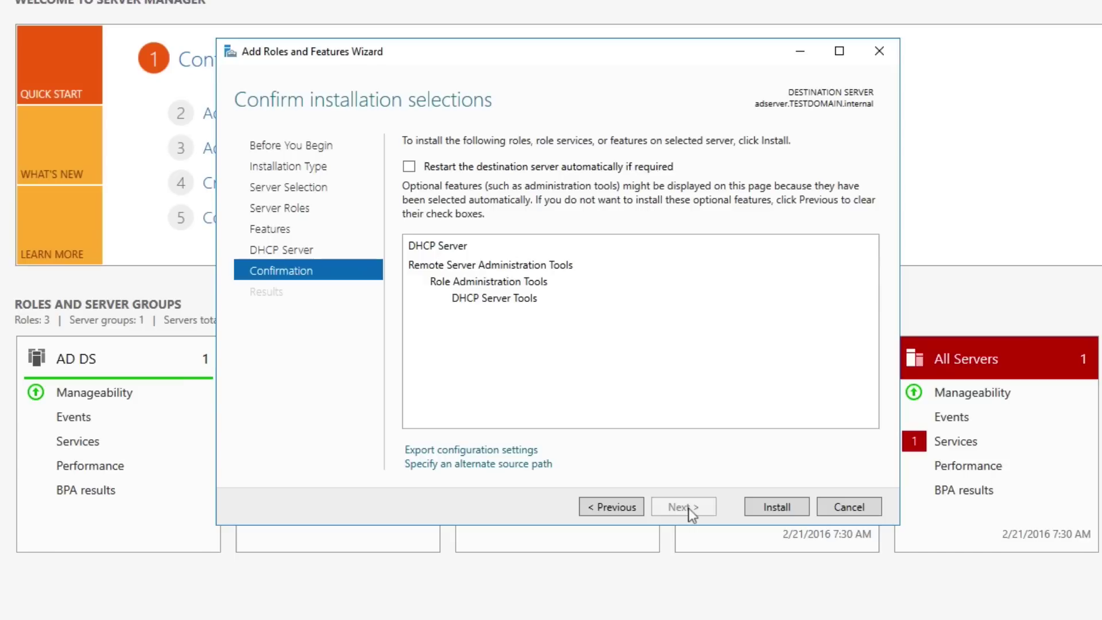
- Allow automatic restarts of the destination server, install the DHCP Server role, and close the wizard after installation
click(417, 169)
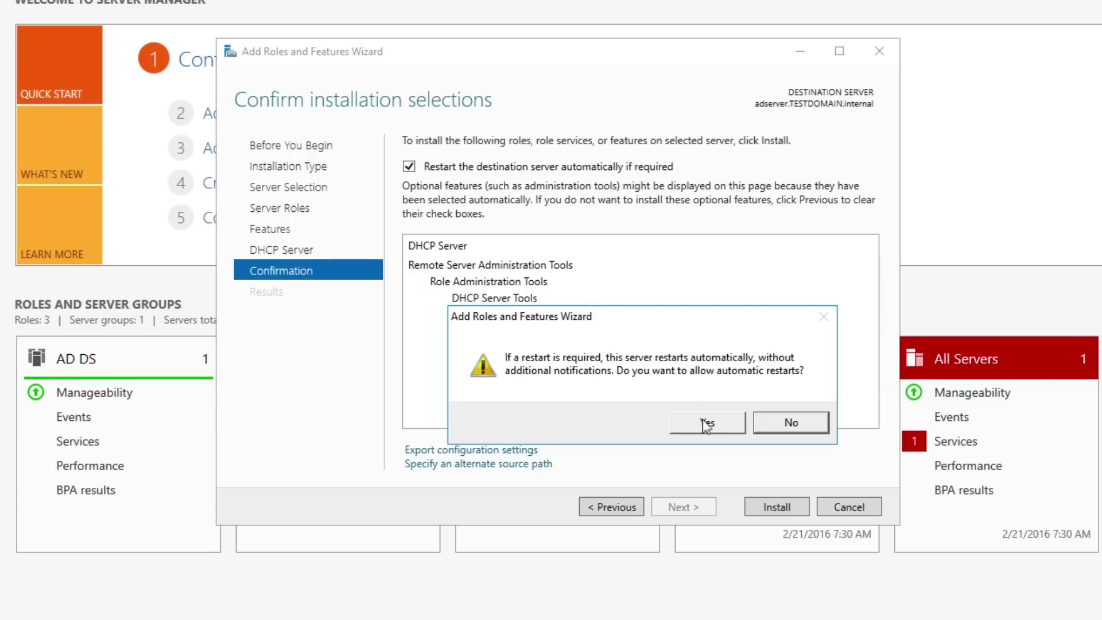
click(708, 424)
click(785, 508)
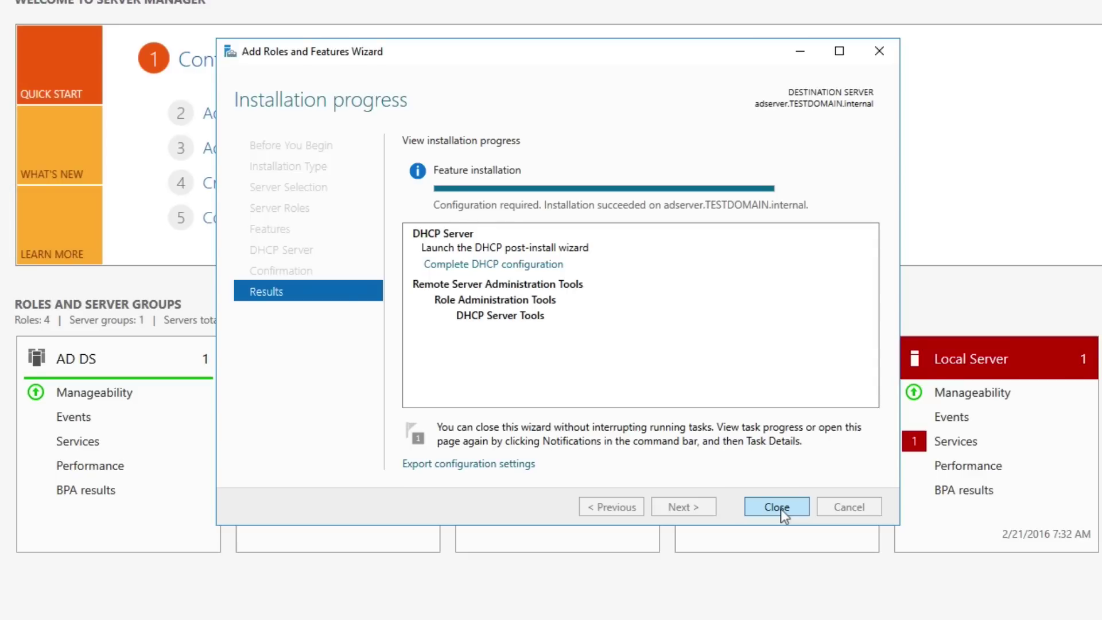
click(534, 270)
click(792, 509)
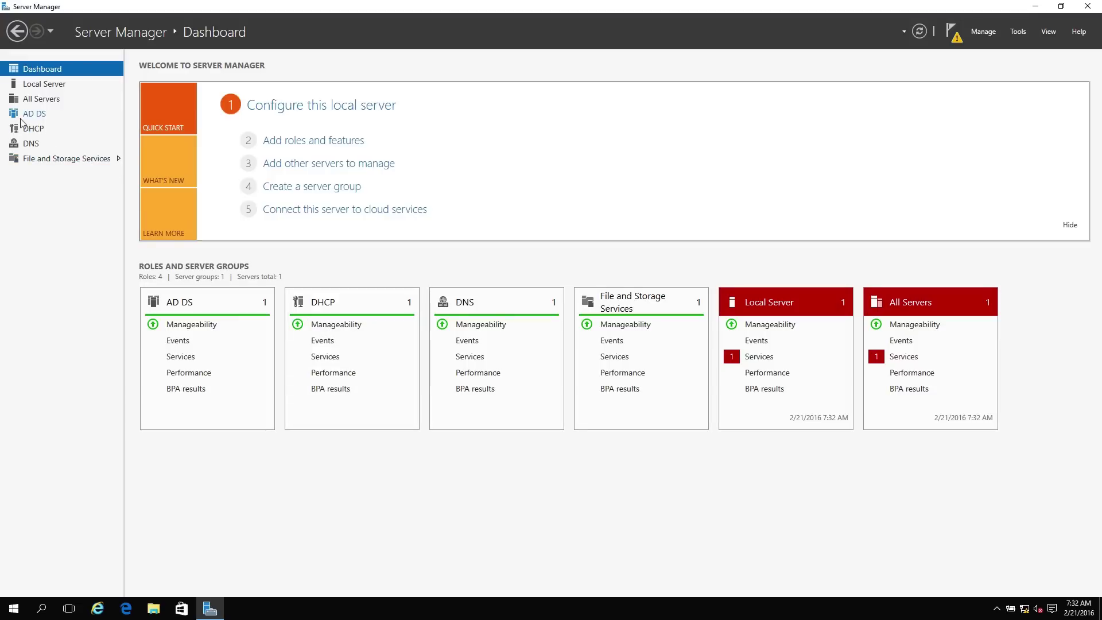
- Complete the required DHCP post-install configuration for ADSERVER, authorizing it with the TESTDOMAIN\Administrator credentials, and close the task details
click(36, 131)
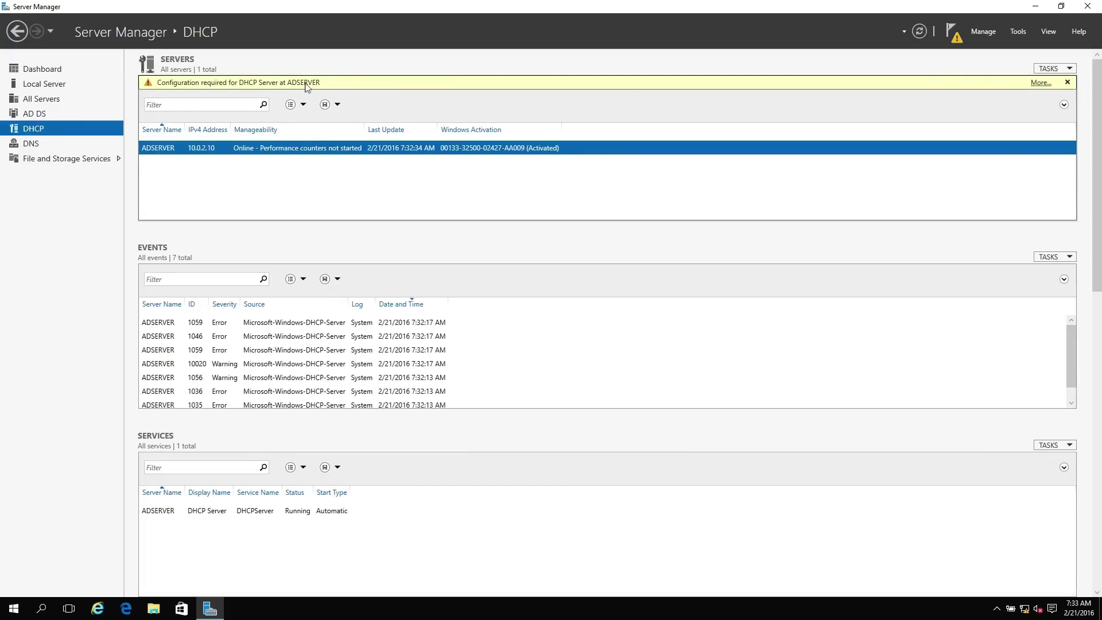
click(1041, 84)
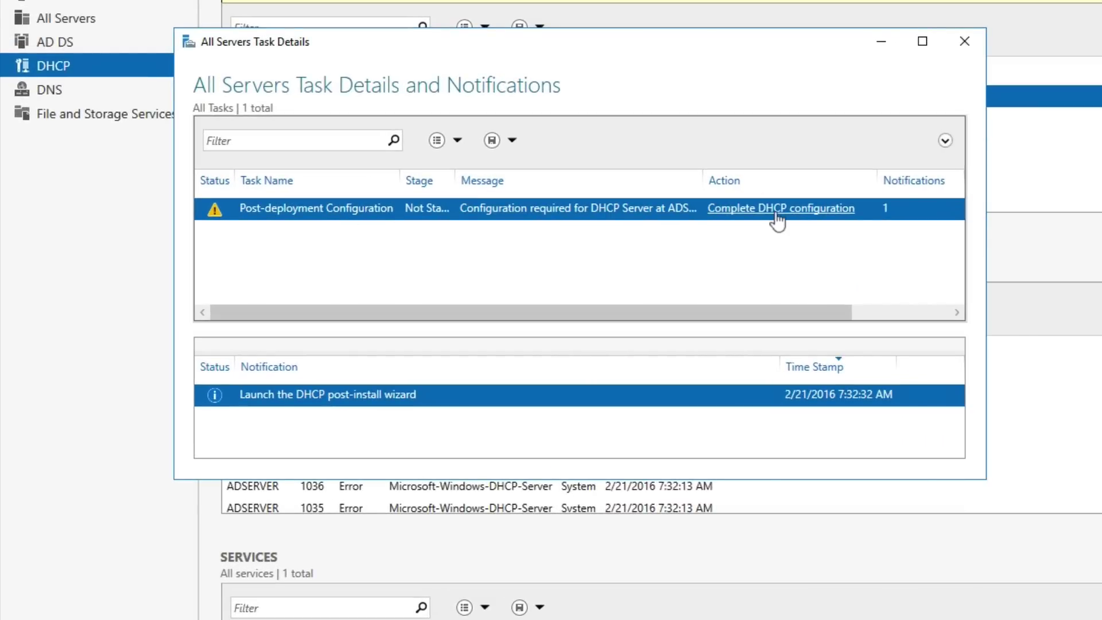
click(829, 218)
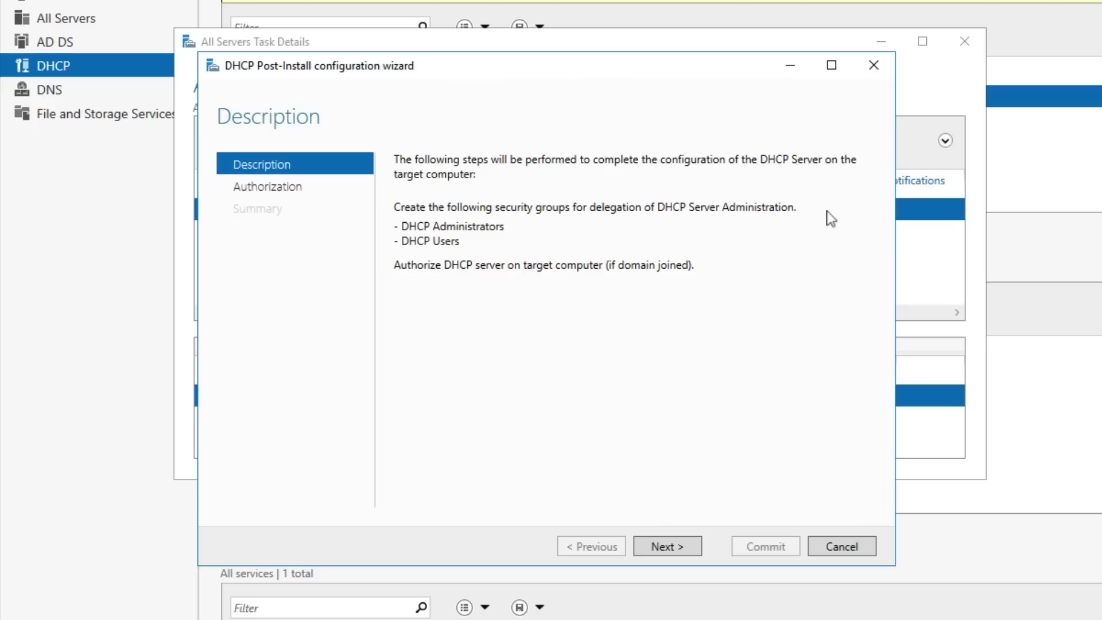
click(666, 547)
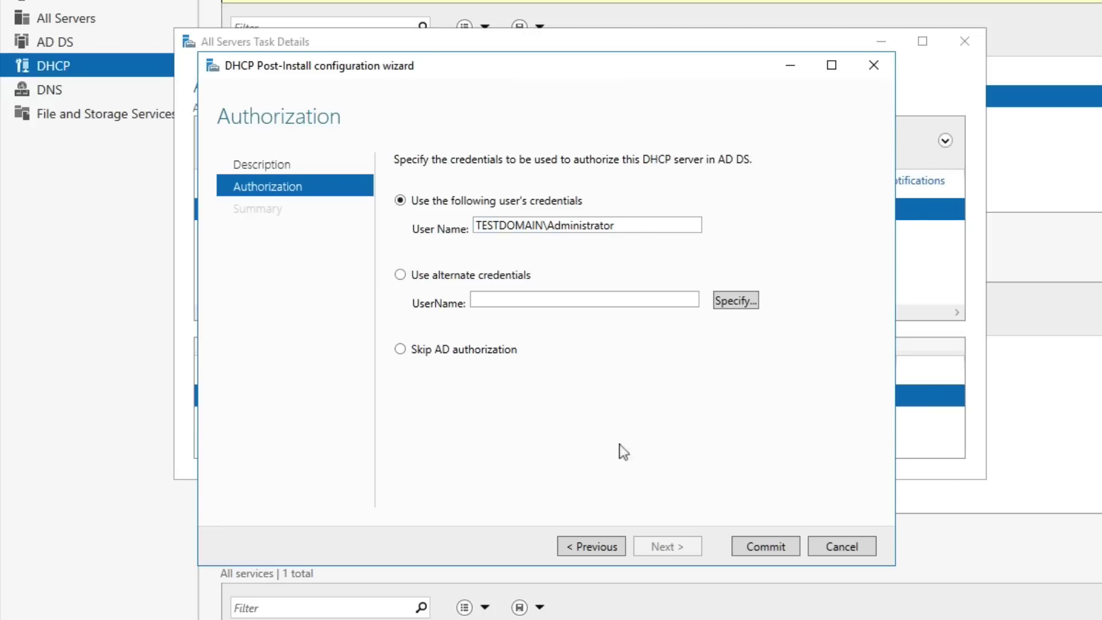
click(767, 546)
click(766, 547)
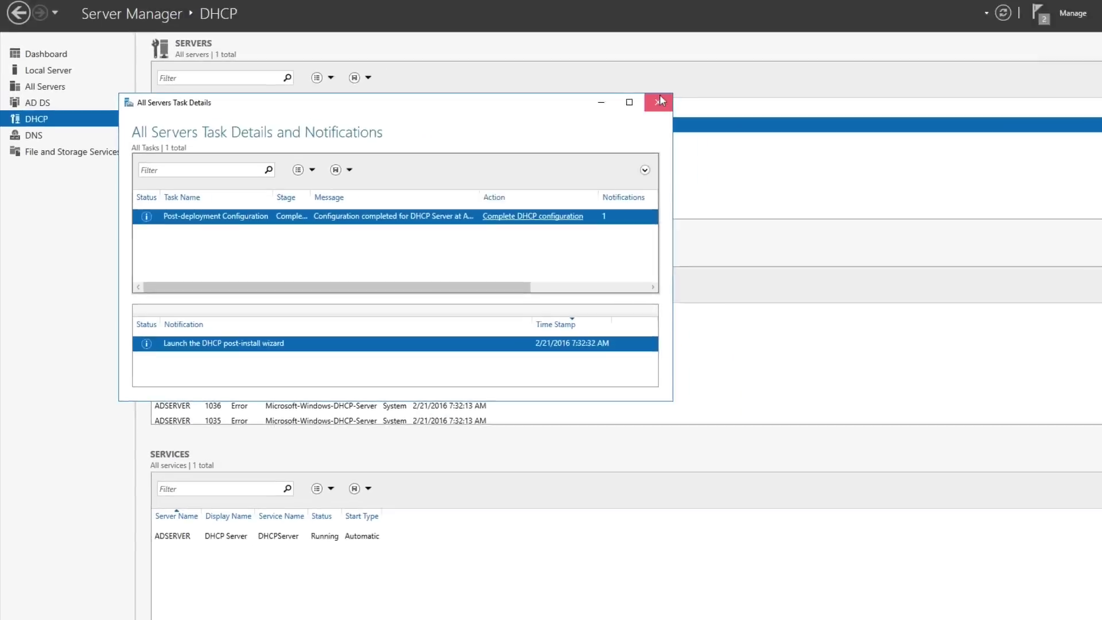
click(659, 99)
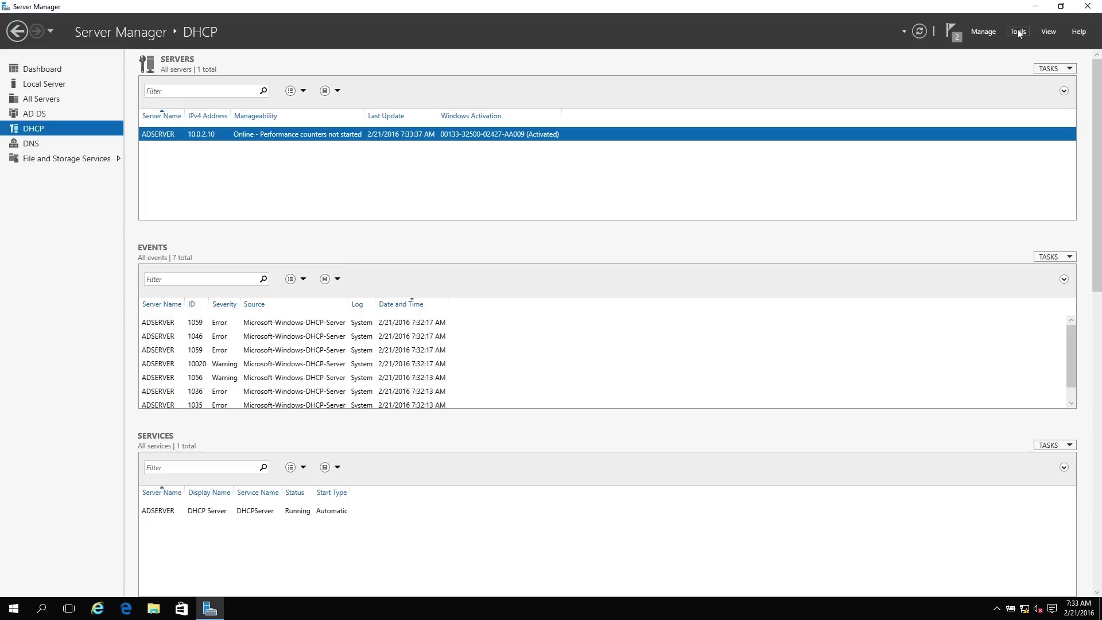
- Launch the DHCP management console and open the option configuration for the Server Options under IPv4 of adserver.testdomain.internal
click(1018, 31)
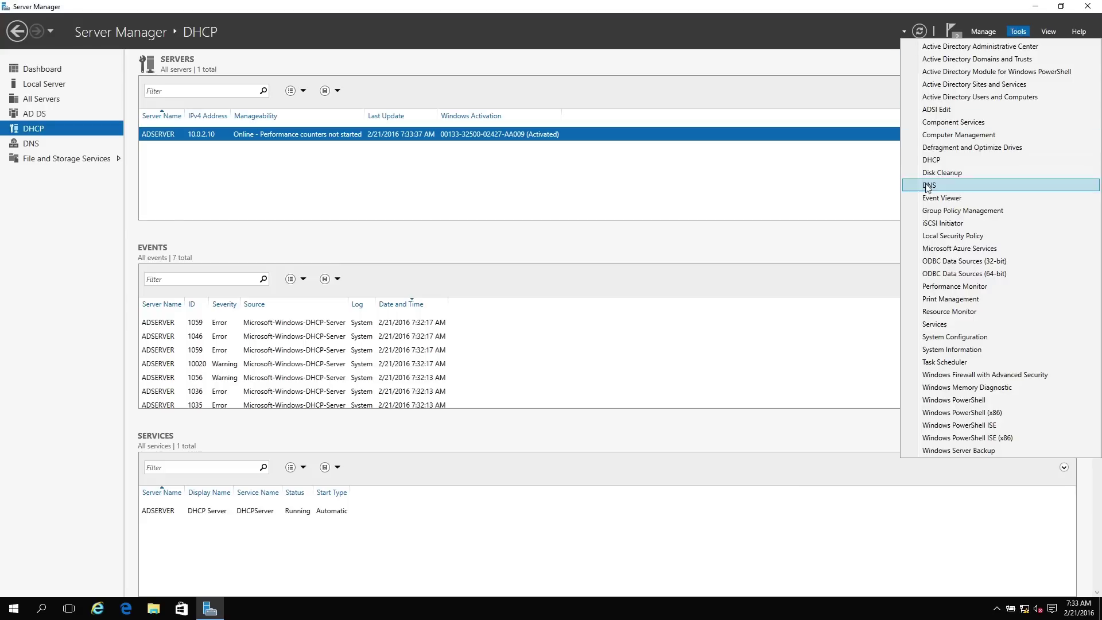
click(931, 160)
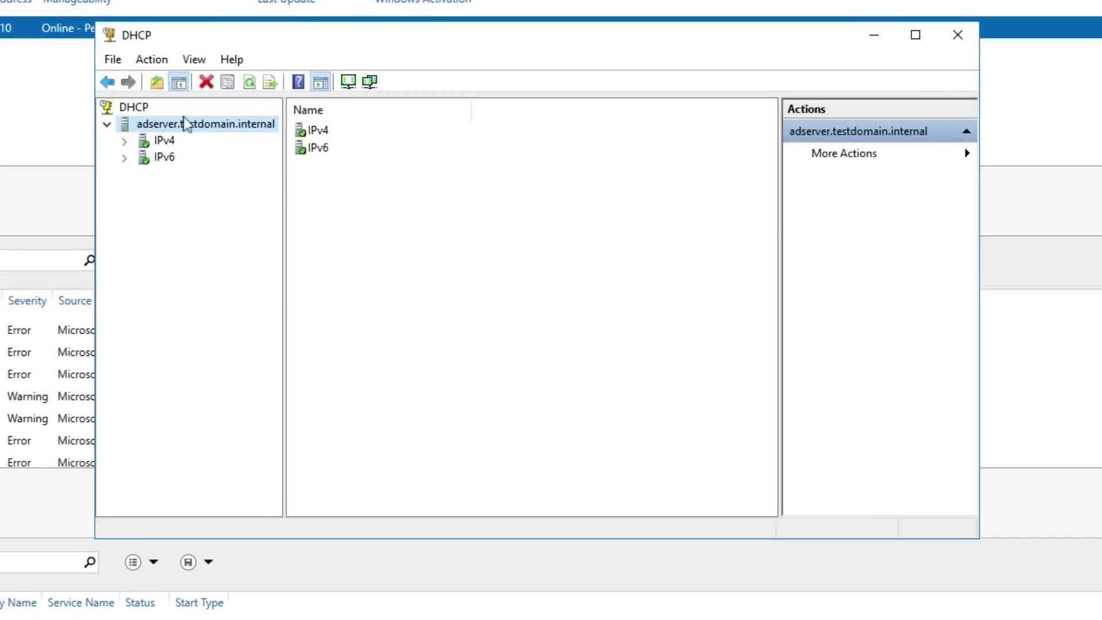
click(124, 141)
click(165, 146)
click(176, 156)
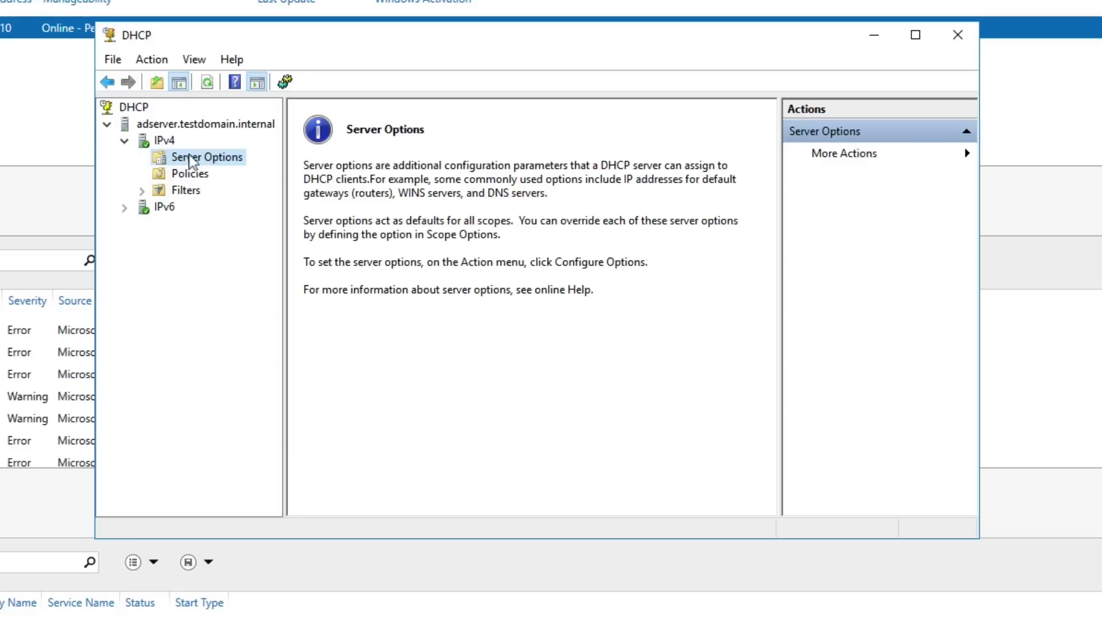
right_click(192, 159)
click(221, 167)
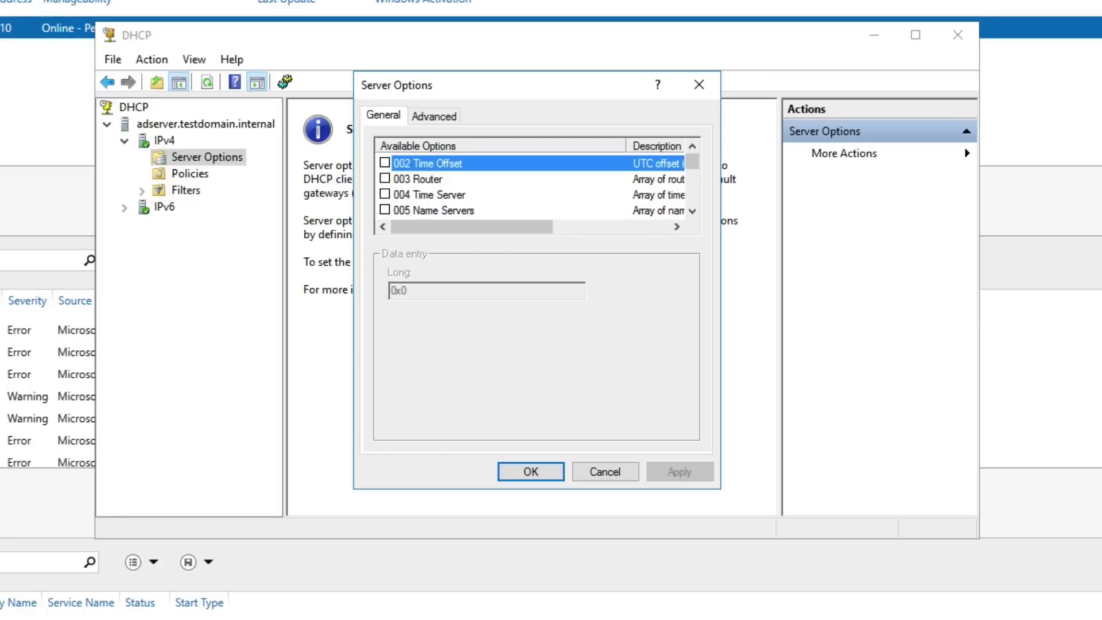
- Open a Command Prompt, run ipconfig and ipconfig /all, and highlight the Ethernet adapter's default gateway
key(super)
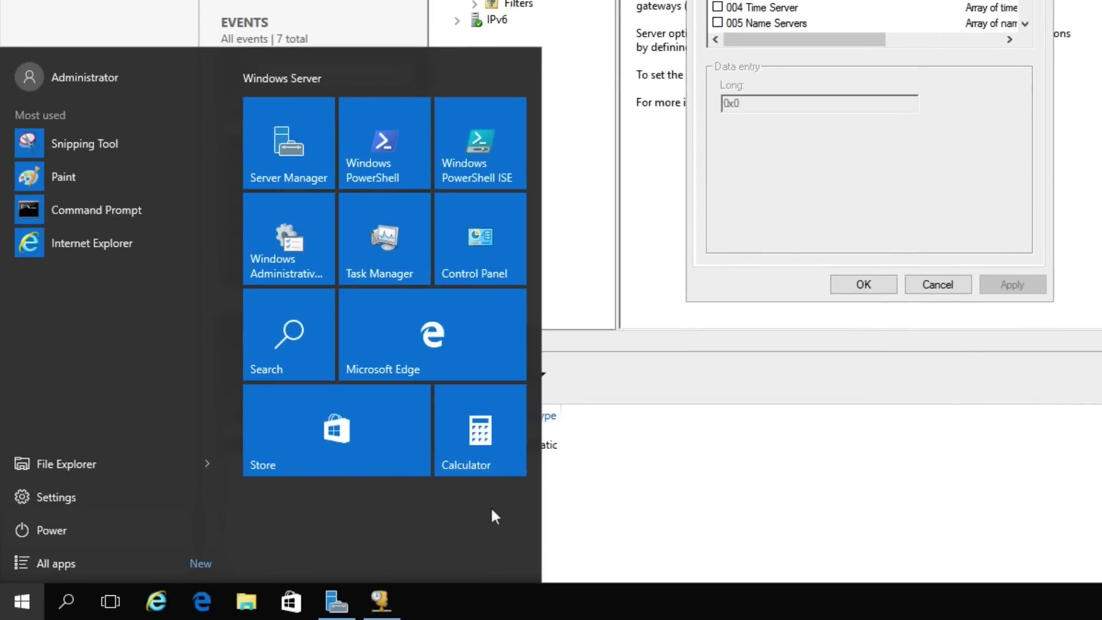
text(cmd)
key(Return)
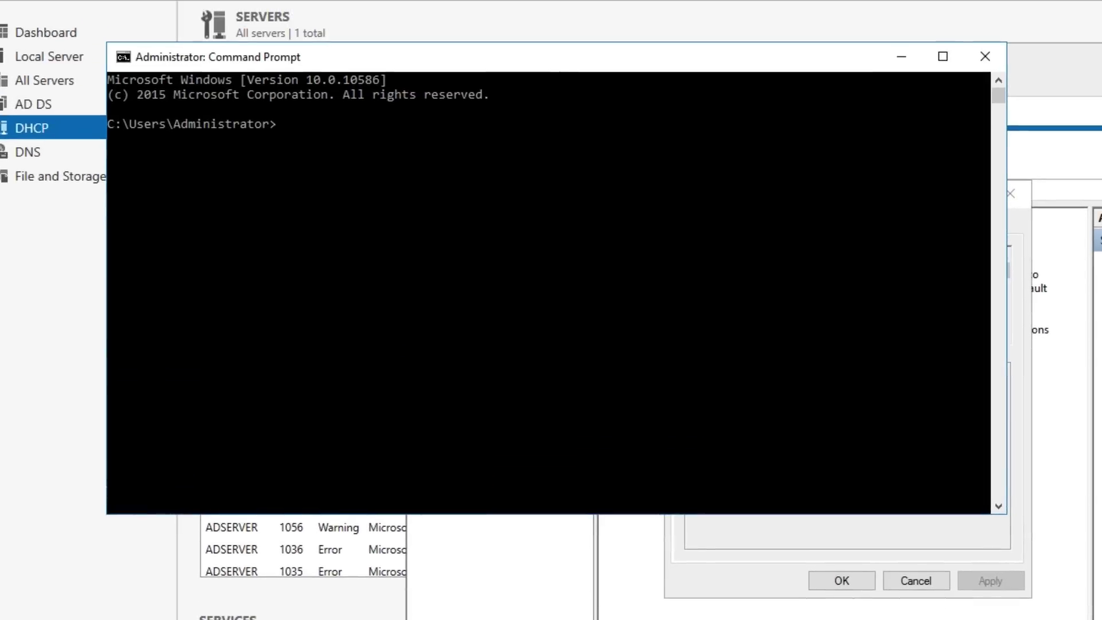
text(ipconfig)
key(Return)
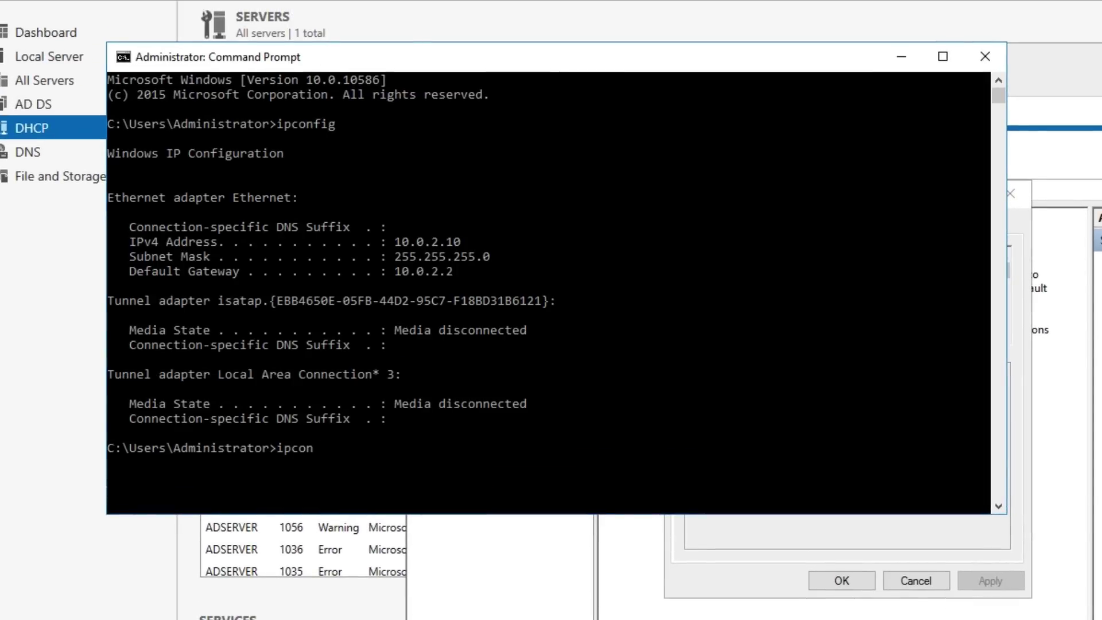
text(ipconfig /all)
key(Return)
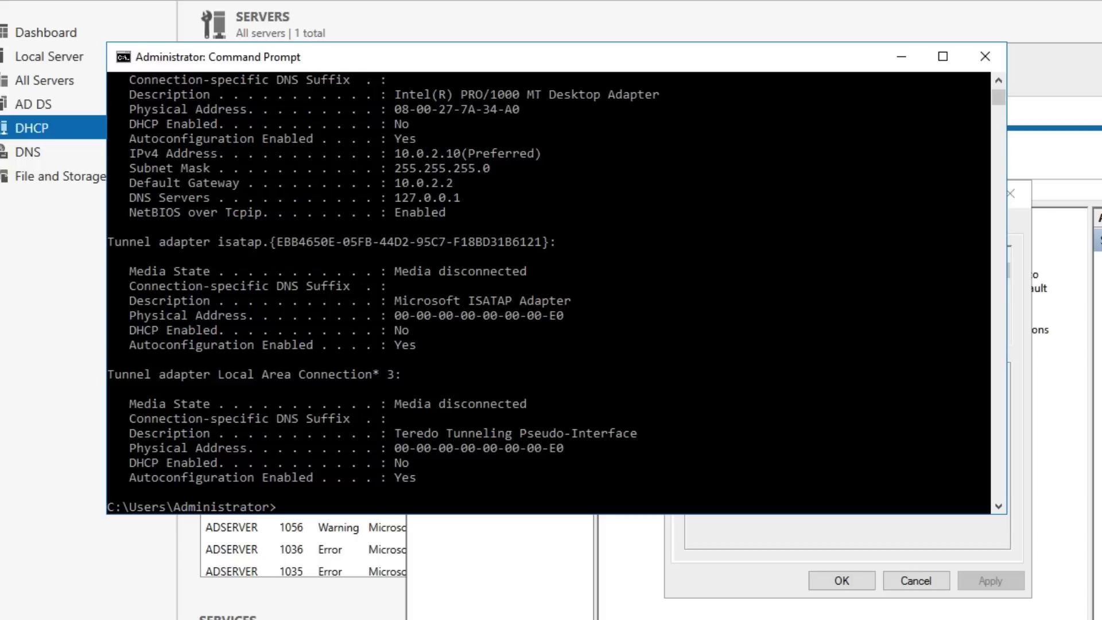
click(398, 180)
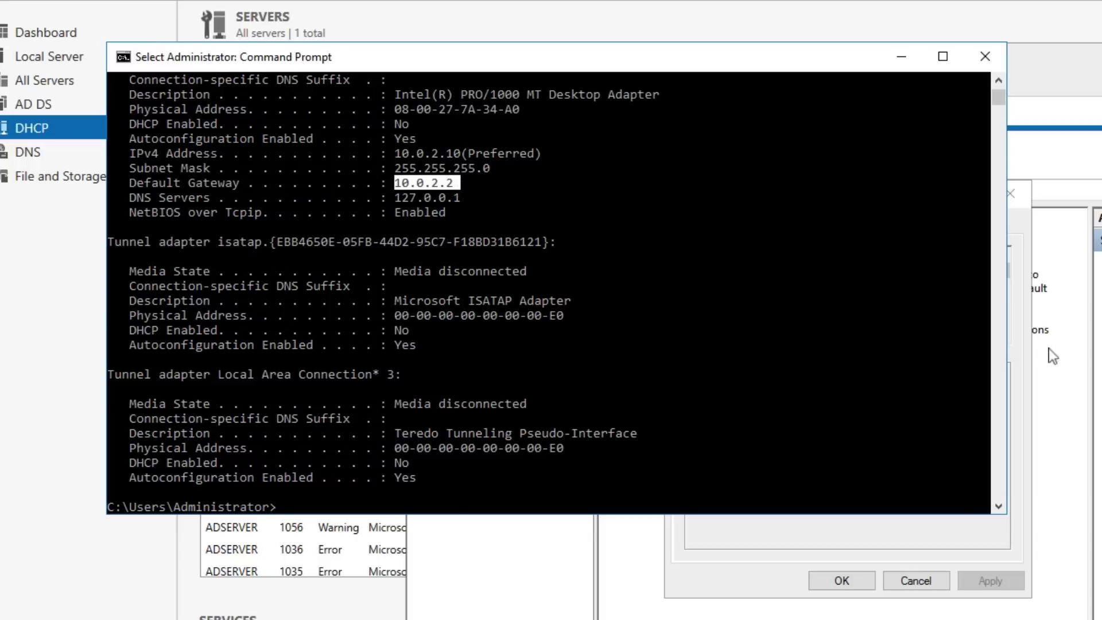
- Enable the 003 Router server option, resolve and add 10.0.2.2 as its address, and save the change
click(1019, 231)
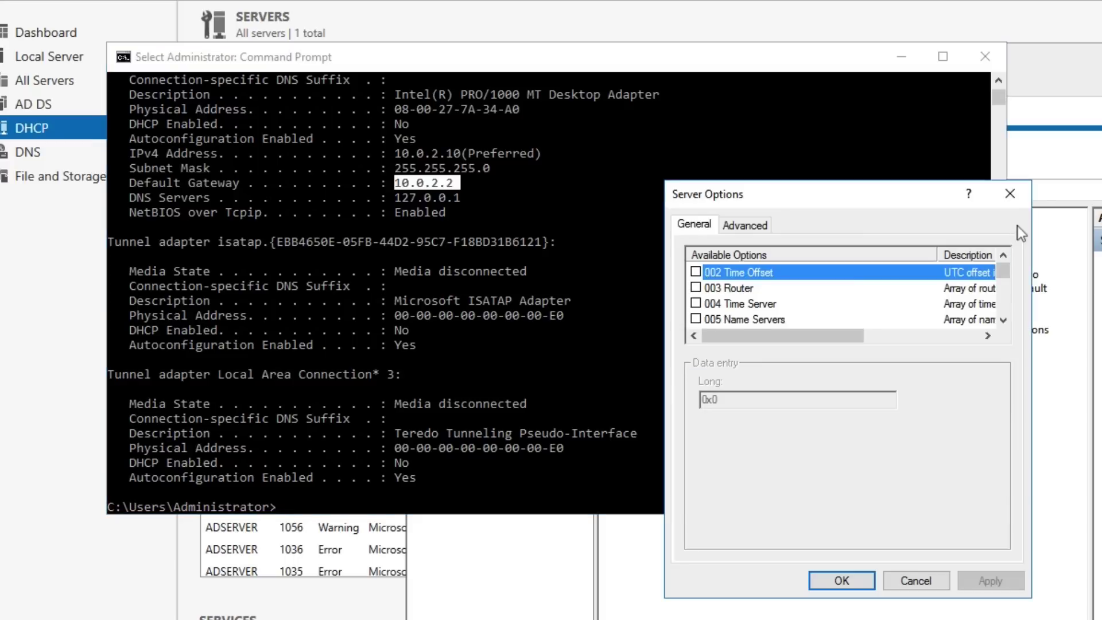
click(701, 289)
click(697, 288)
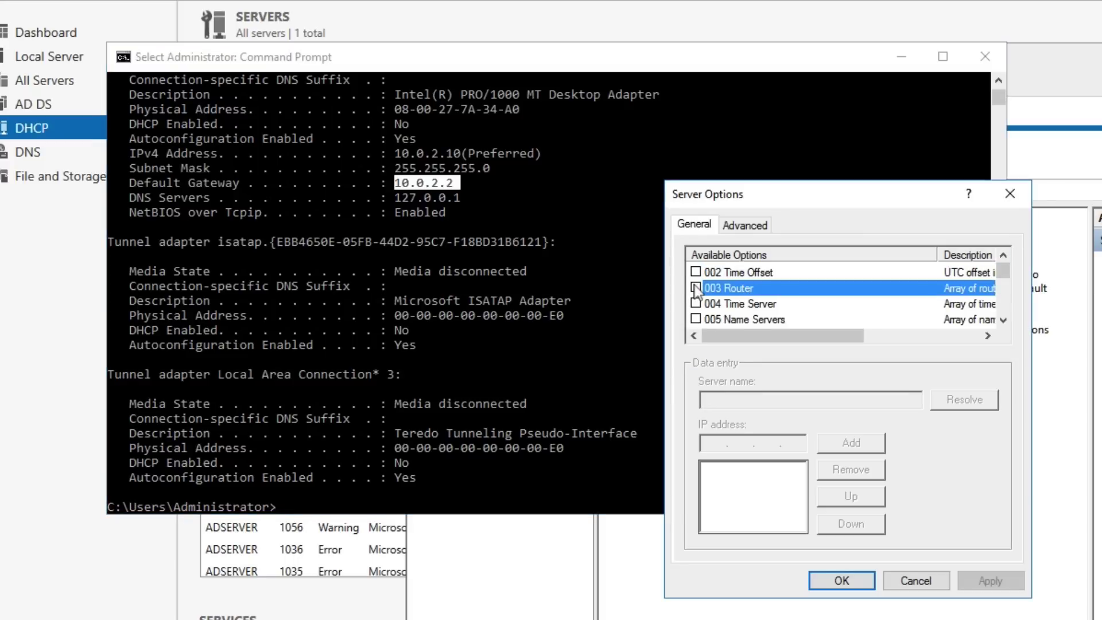
click(783, 400)
text(10.0.2.2)
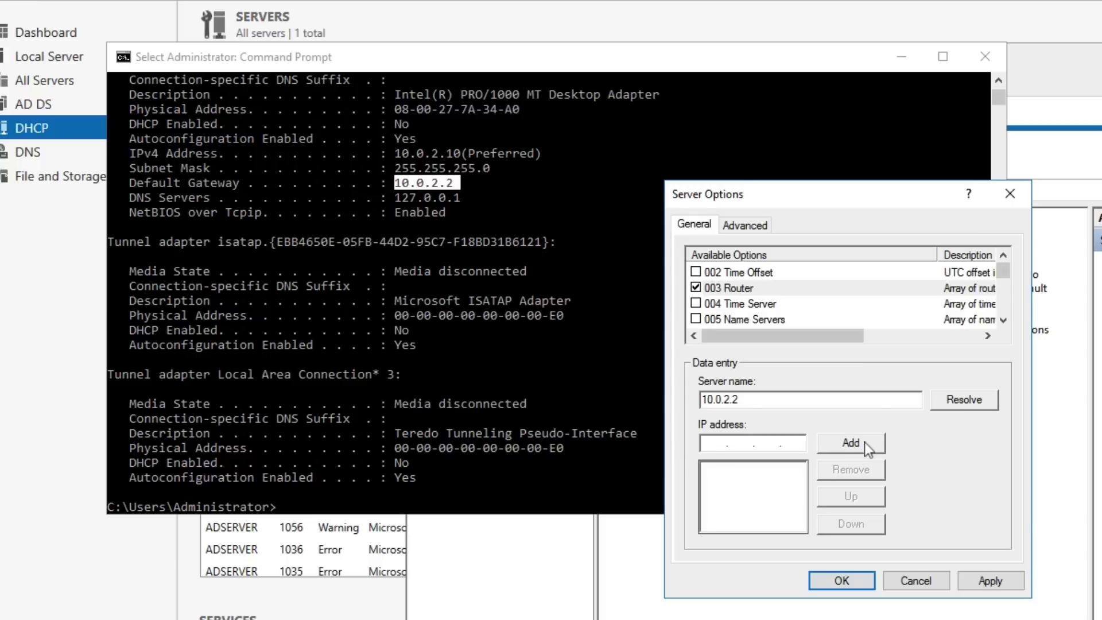
click(955, 399)
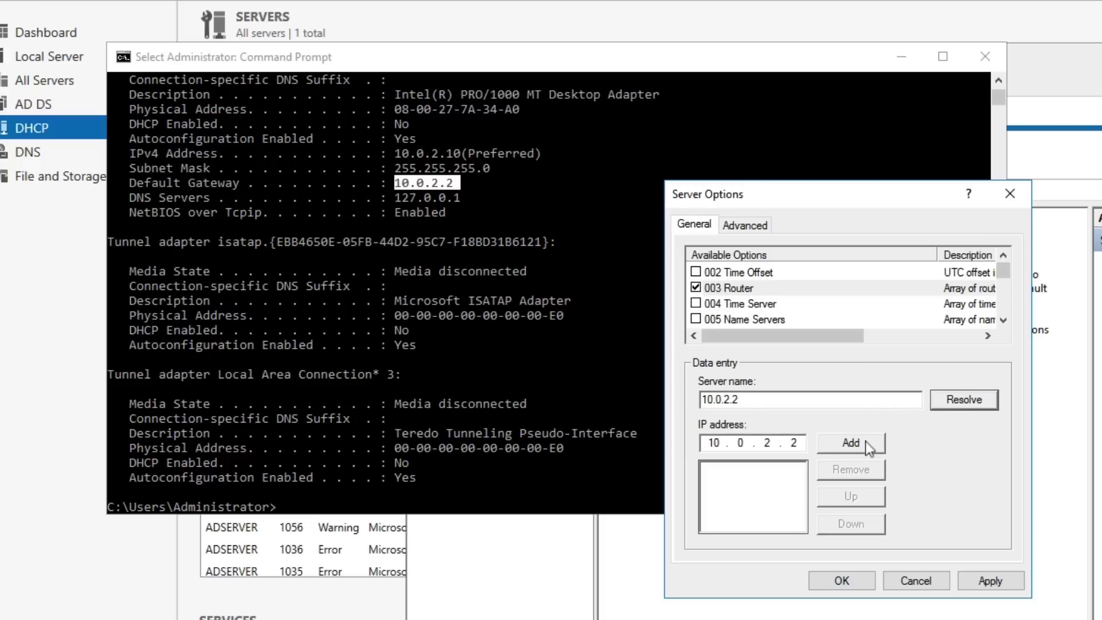
click(852, 447)
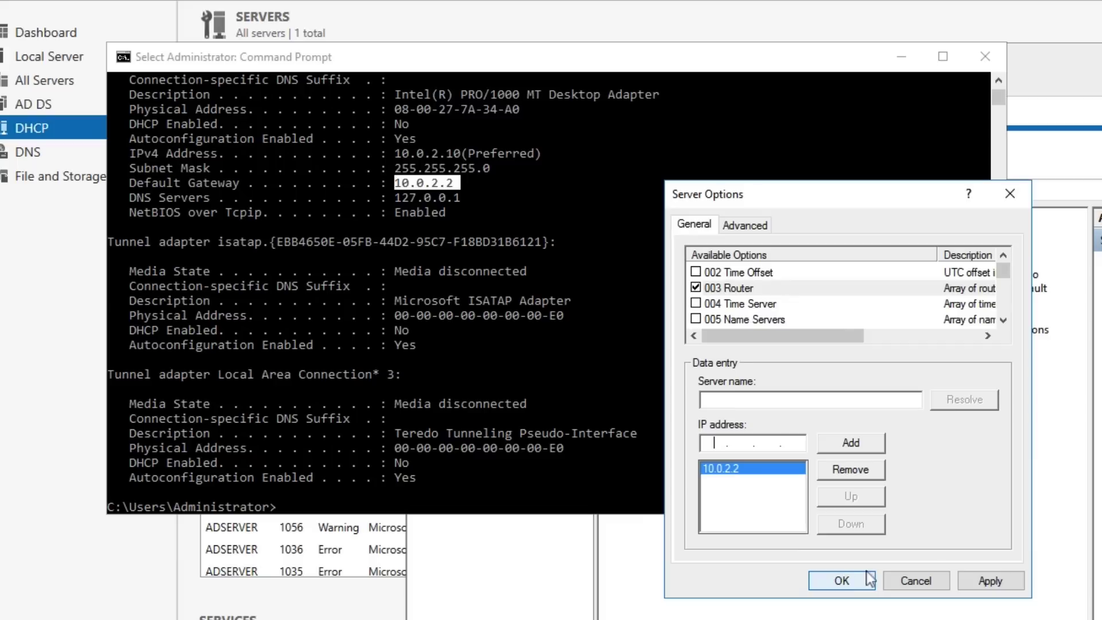
click(991, 581)
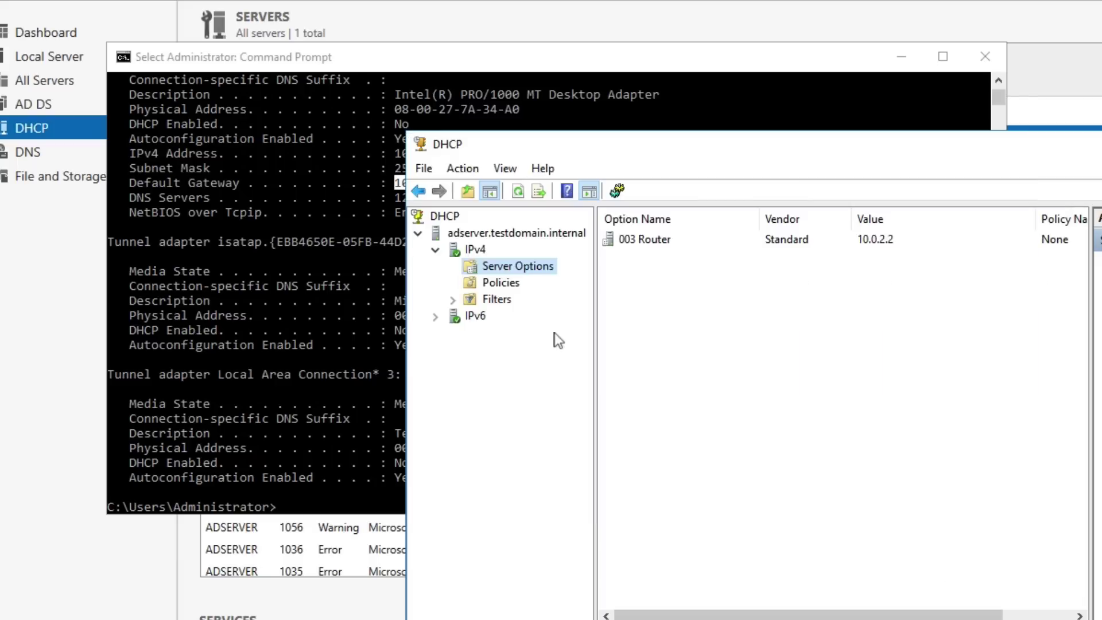
- Reopen the IPv4 server options, enable 006 DNS Servers, add the address 10.0.2.10, and apply the change
right_click(520, 271)
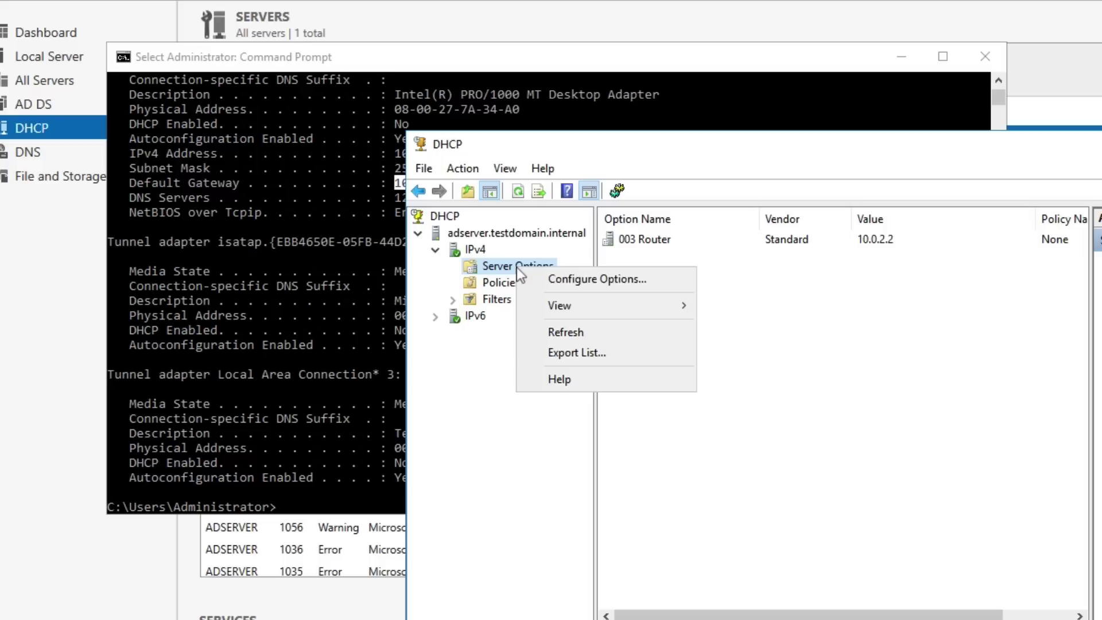
click(529, 278)
click(697, 288)
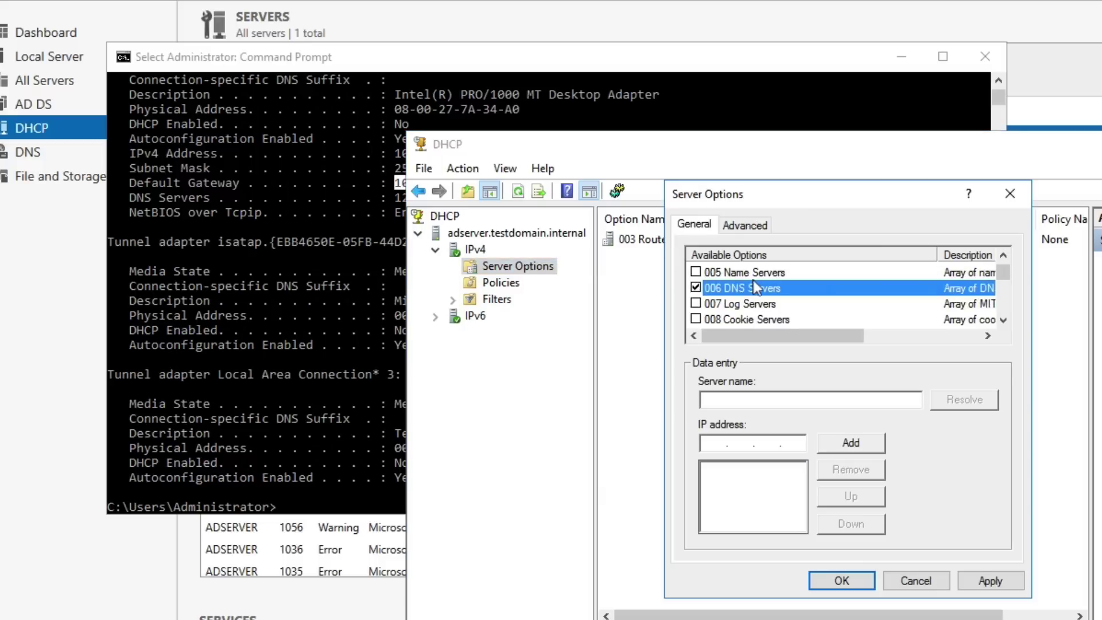
click(762, 397)
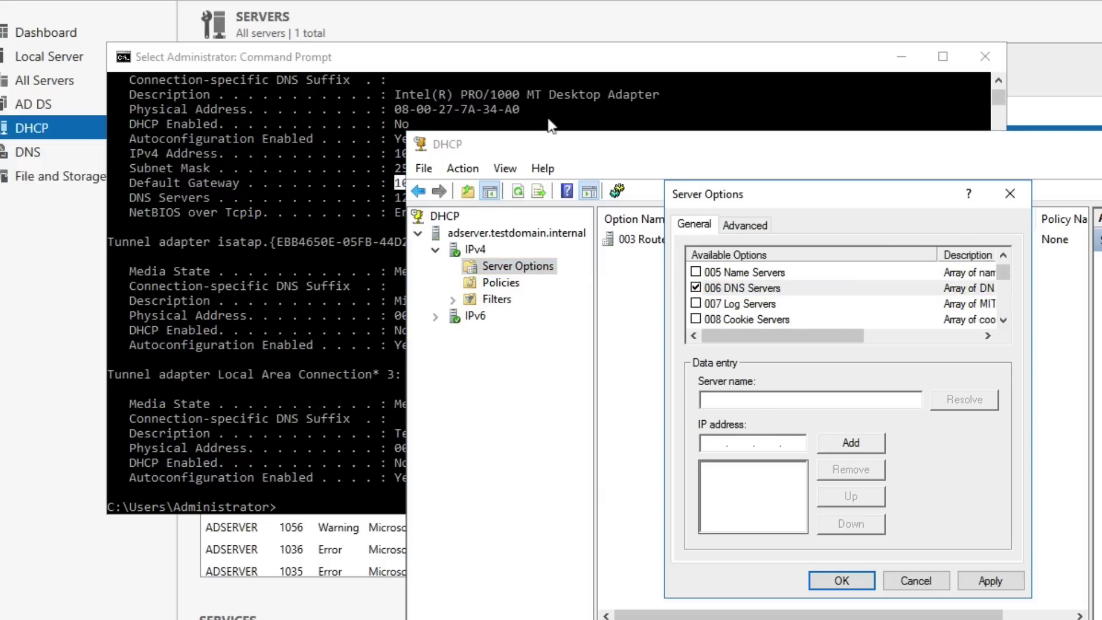
drag(547, 57, 485, 40)
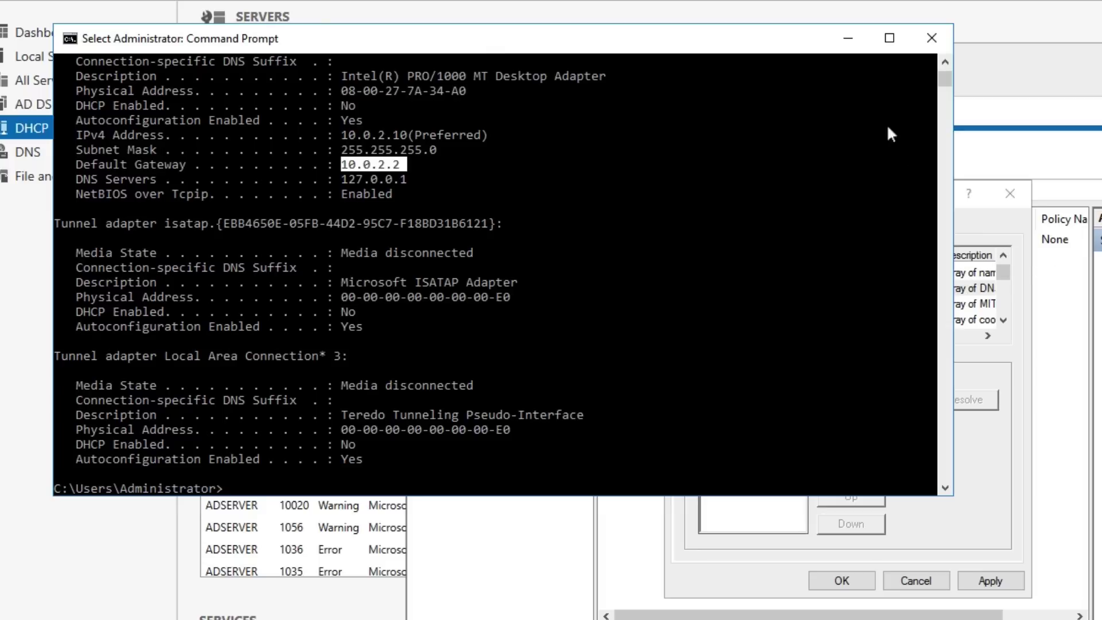
drag(782, 46, 775, 12)
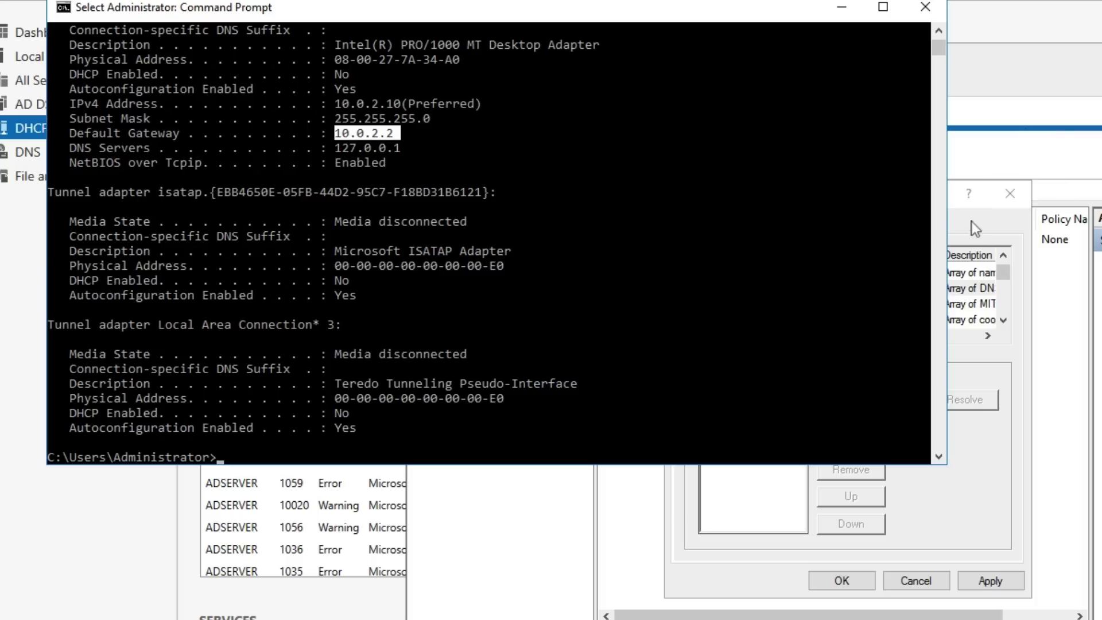
click(979, 225)
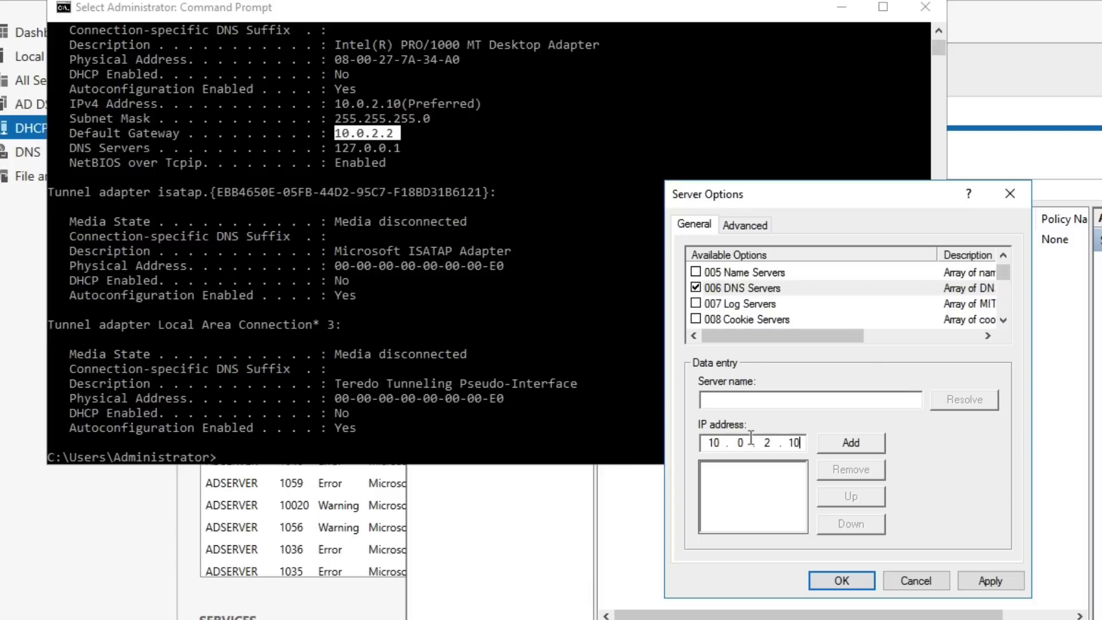
click(853, 447)
click(985, 580)
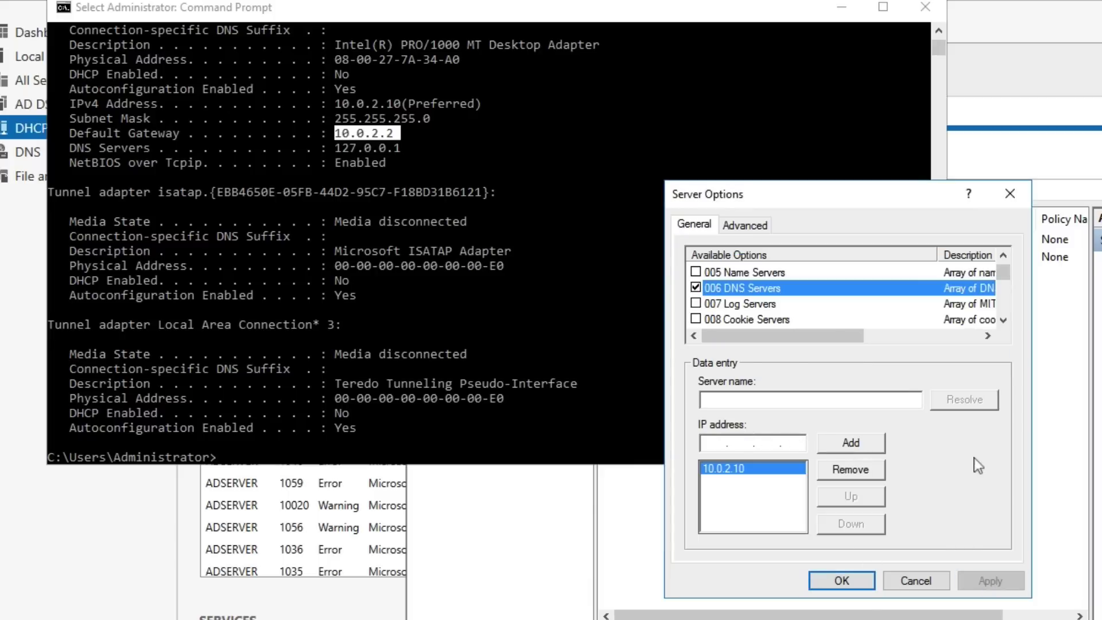
- Look through the rest of the available DHCP server options, down to 121 Classless Static Routes
click(1003, 320)
click(1004, 319)
click(1003, 320)
click(1004, 320)
click(1004, 320)
click(1003, 320)
click(1003, 320)
click(1003, 320)
click(1004, 320)
click(1004, 319)
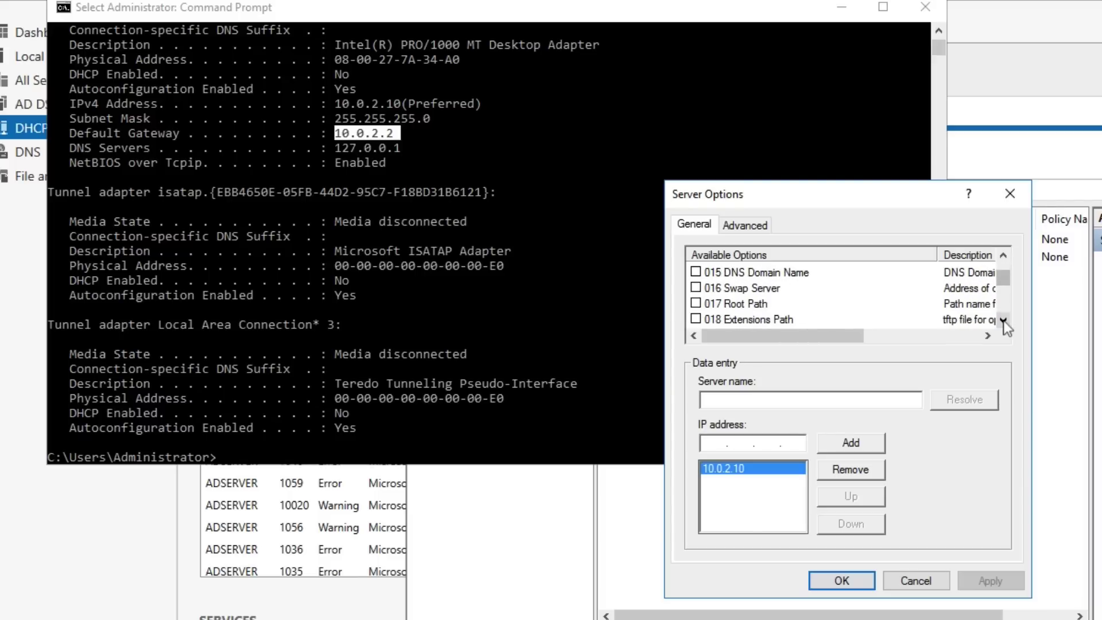
click(1004, 320)
click(1003, 320)
click(1004, 320)
click(1004, 320)
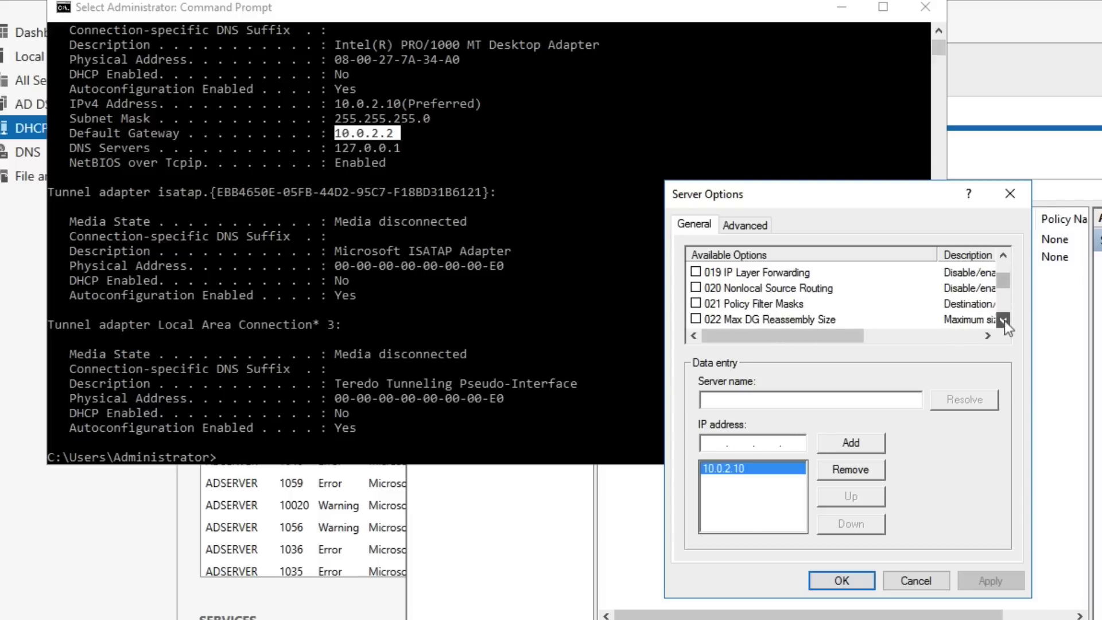
click(1003, 320)
click(1003, 320)
click(1003, 320)
click(1004, 320)
click(1003, 320)
click(1003, 320)
click(1004, 320)
click(1003, 319)
click(1003, 320)
click(1004, 320)
click(1004, 320)
click(1003, 319)
click(1003, 320)
click(1004, 320)
scroll(1004, 320, down, 8)
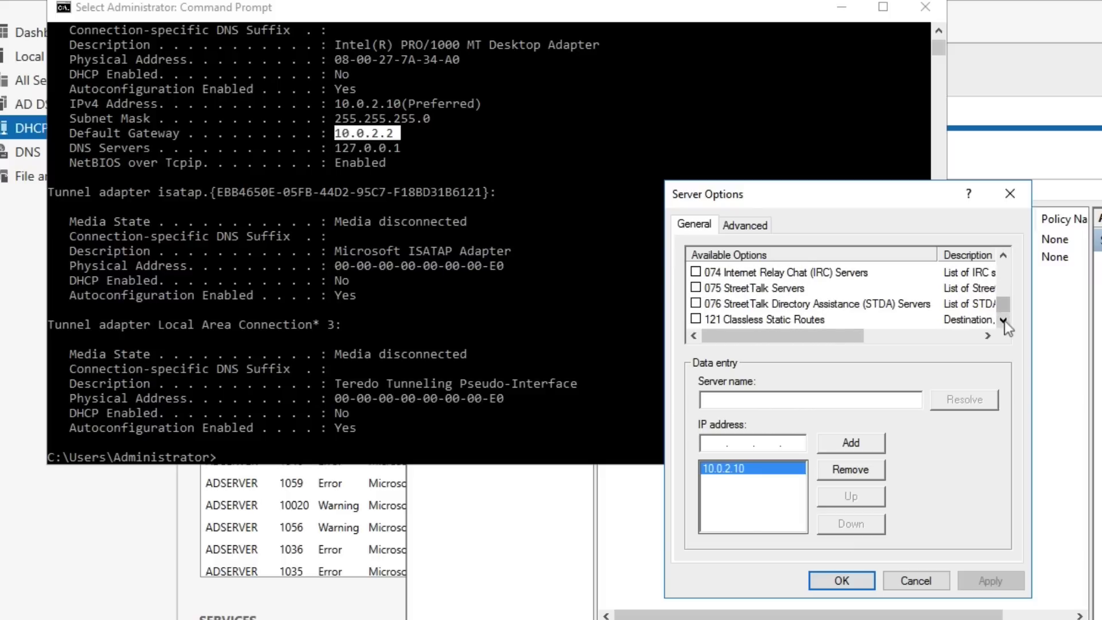
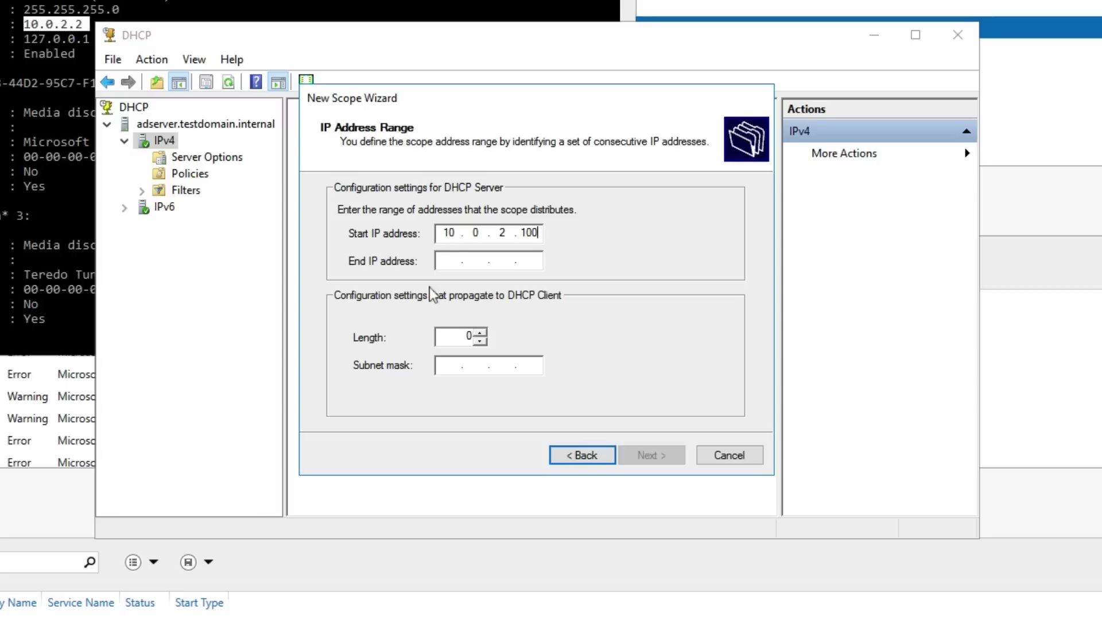
- Set the scope's end IP address to 10.0.2.200 and its subnet mask to 255.255.255.0, and continue
click(454, 259)
text(10)
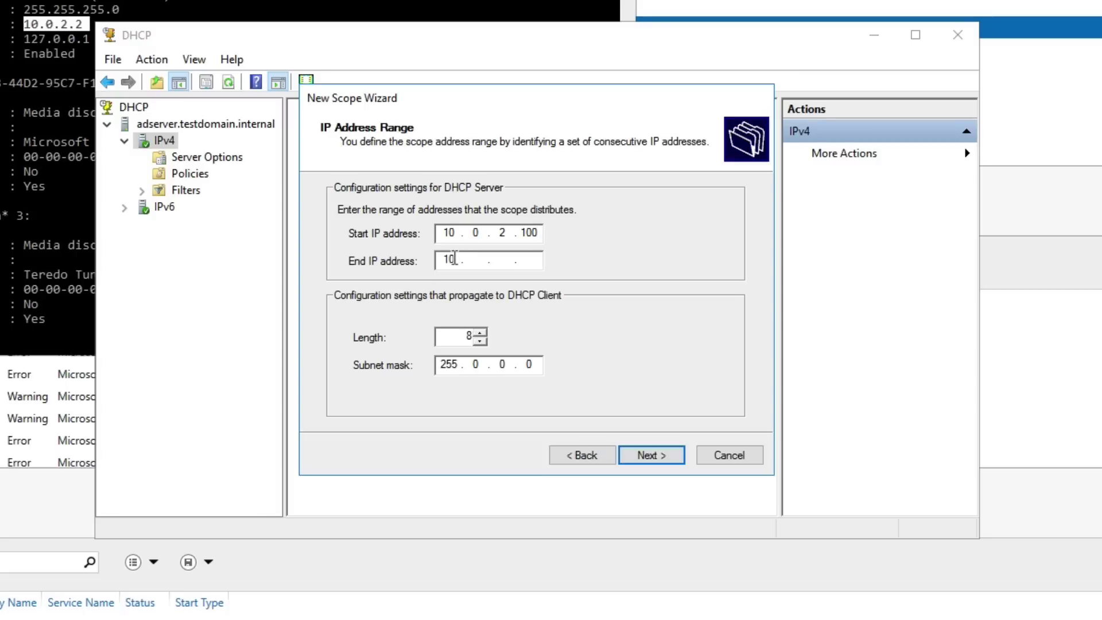
text(.0.2.200)
click(476, 362)
text(255 . 255 . 255)
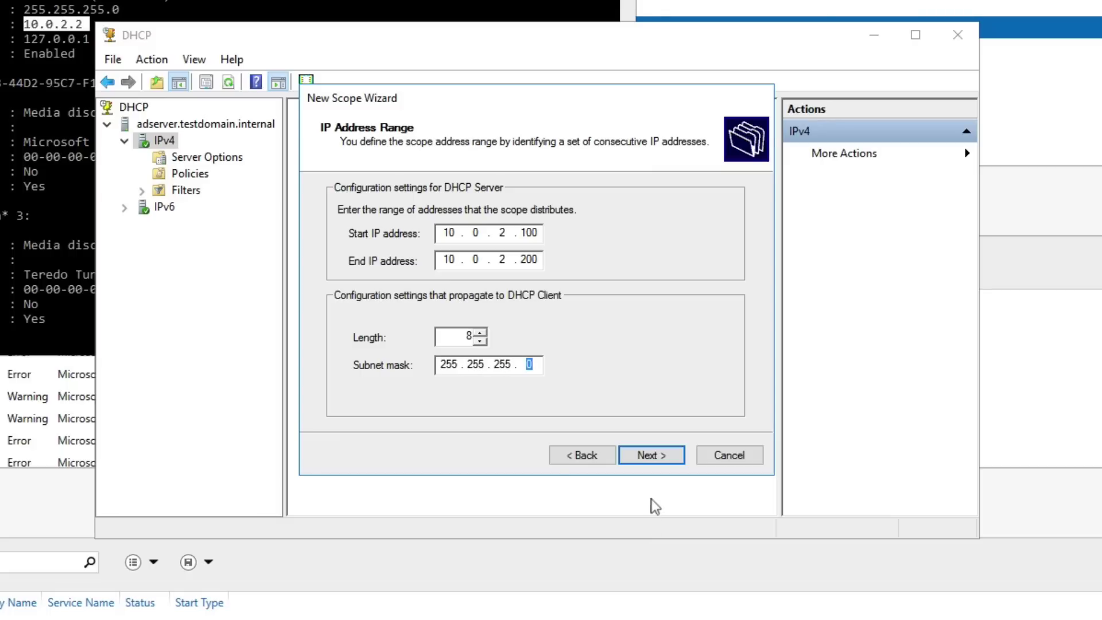
click(650, 458)
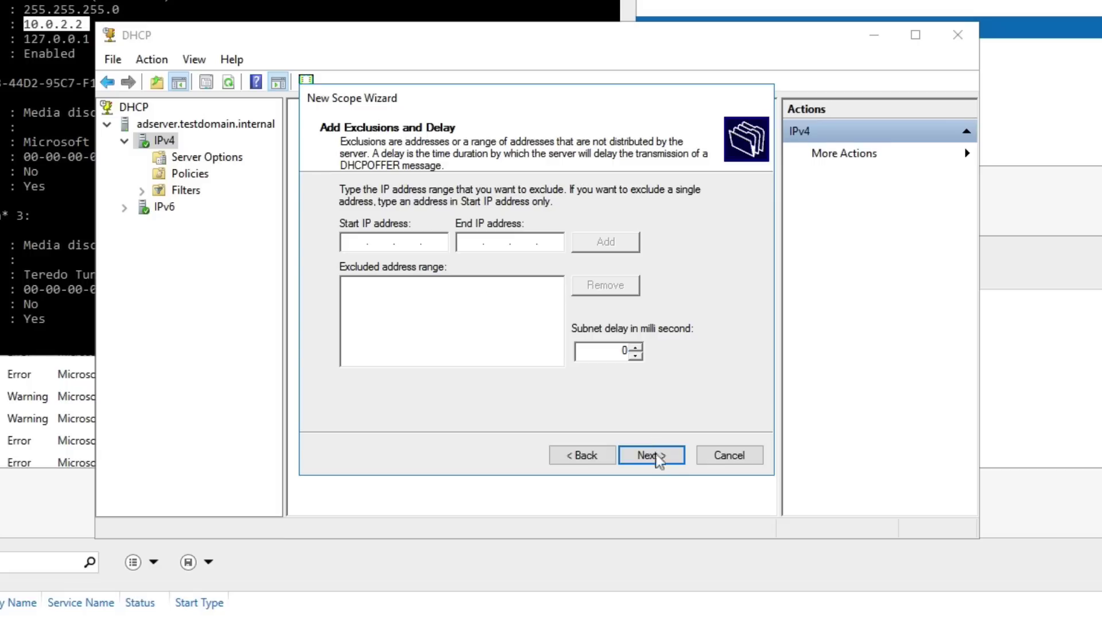
- Leave the exclusions empty, keep the default lease duration, and choose to configure the scope's DHCP options now
click(654, 455)
click(654, 456)
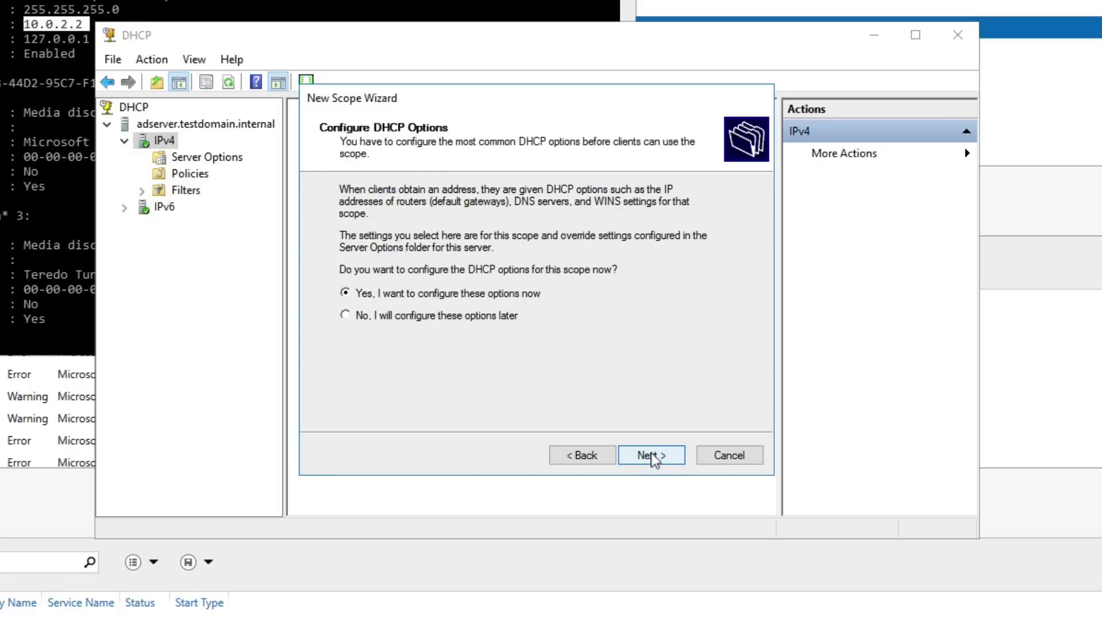
click(655, 457)
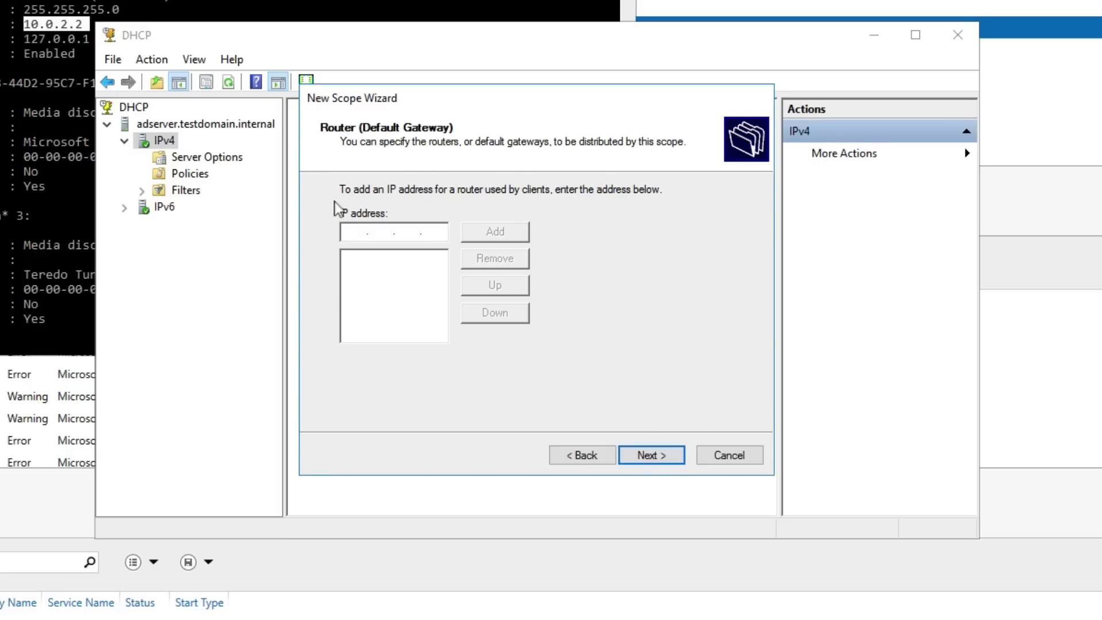
- Add 10.0.2.2 as the scope's router (default gateway) and continue
click(356, 231)
text(10.0.2.2)
click(487, 233)
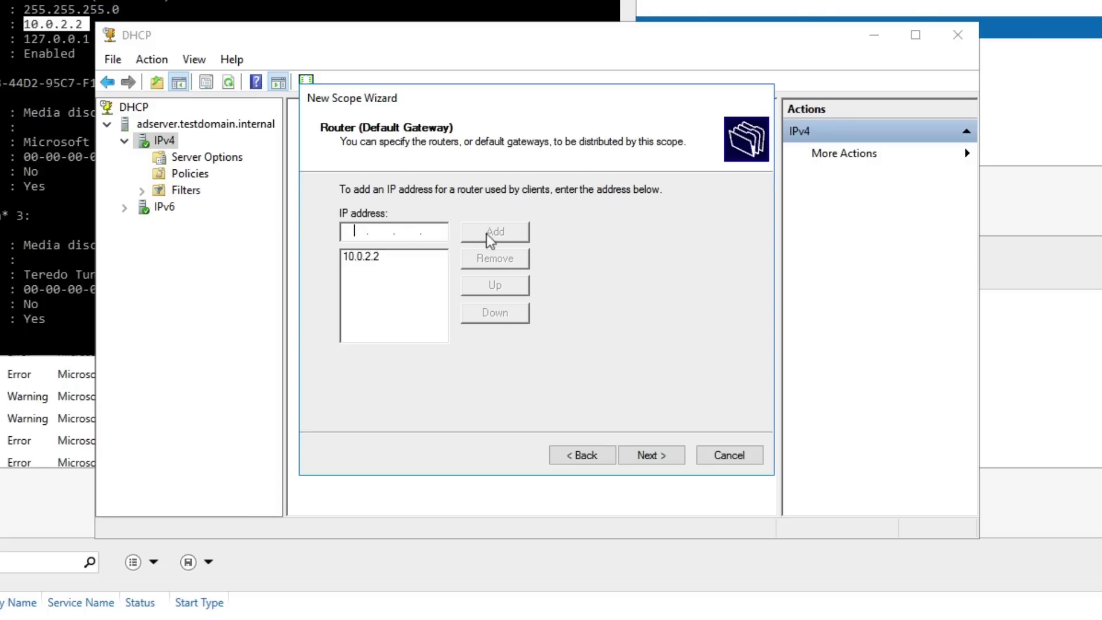
click(634, 457)
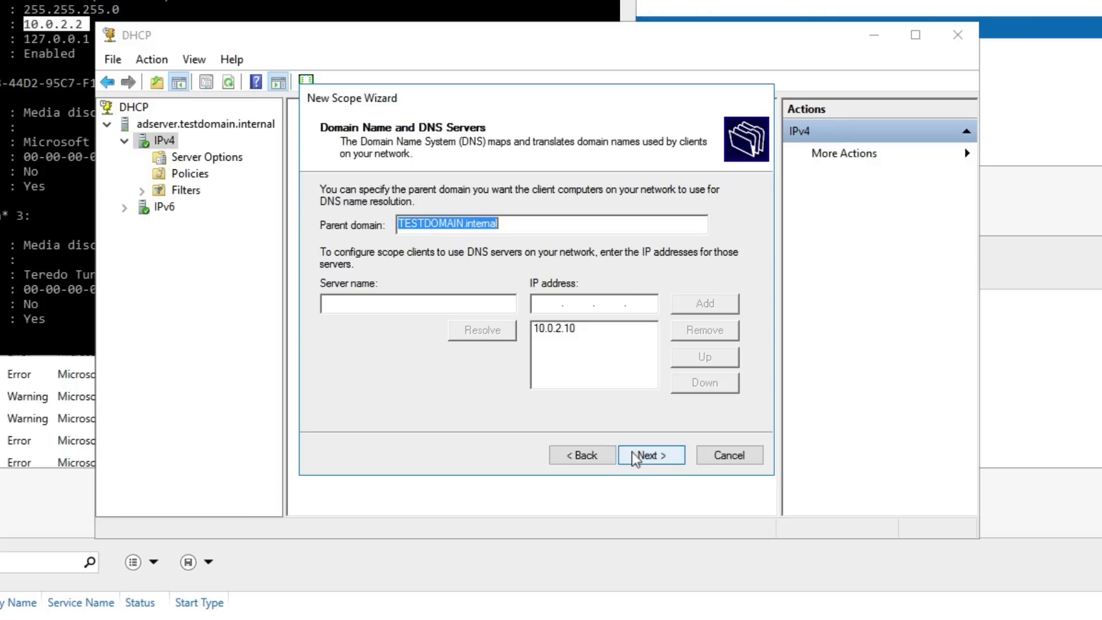
- Keep the prefilled parent domain and DNS server, leave WINS servers empty, and finish the scope with immediate activation
click(574, 332)
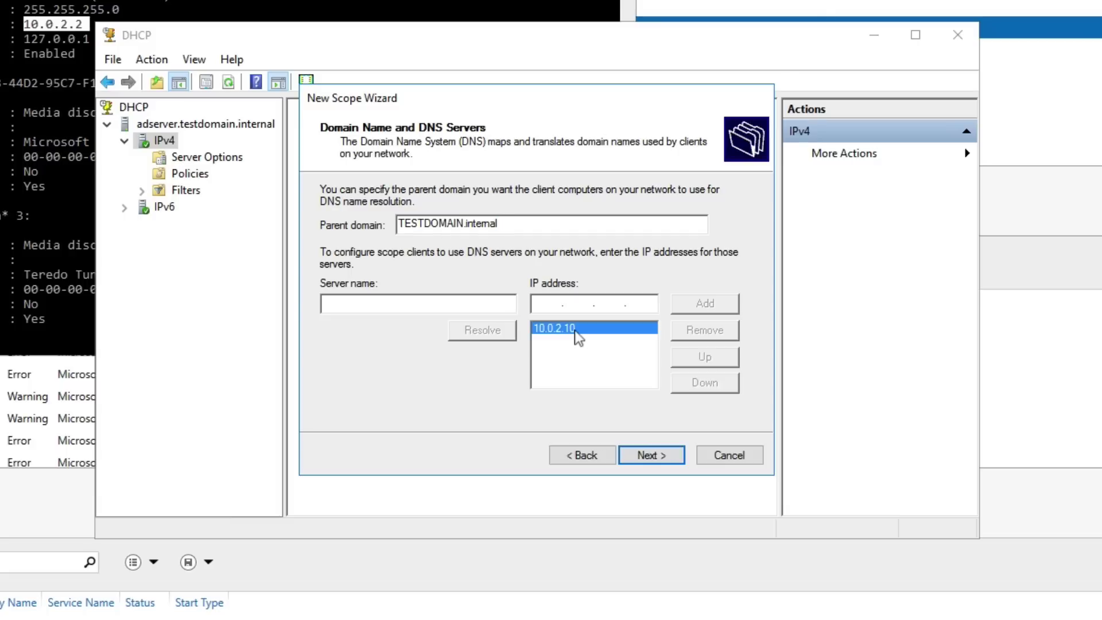
click(654, 455)
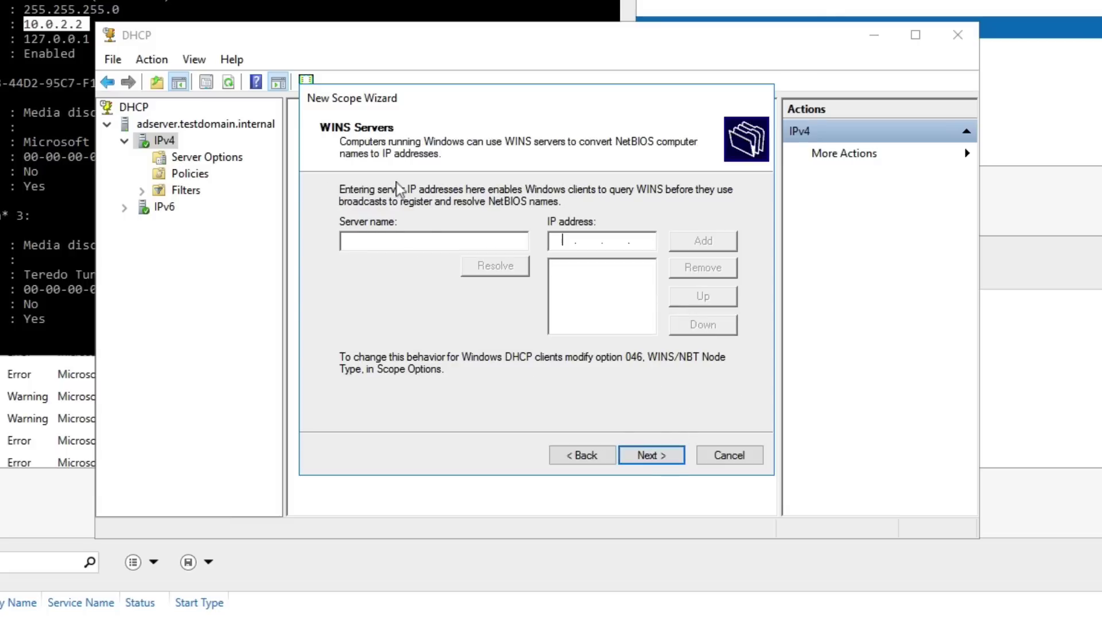
click(661, 456)
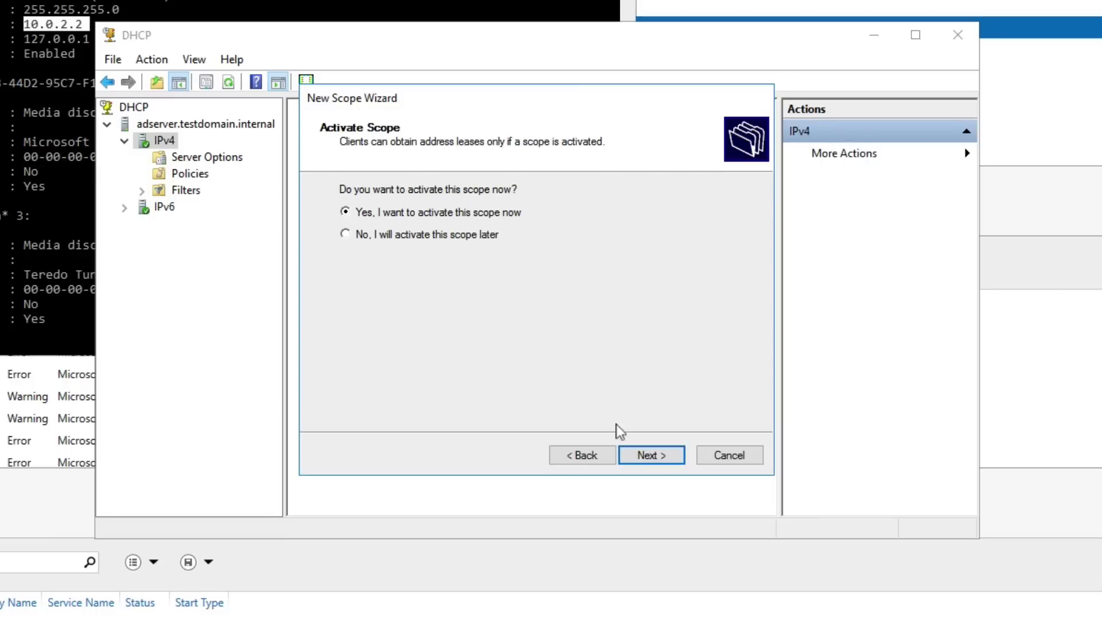
click(652, 457)
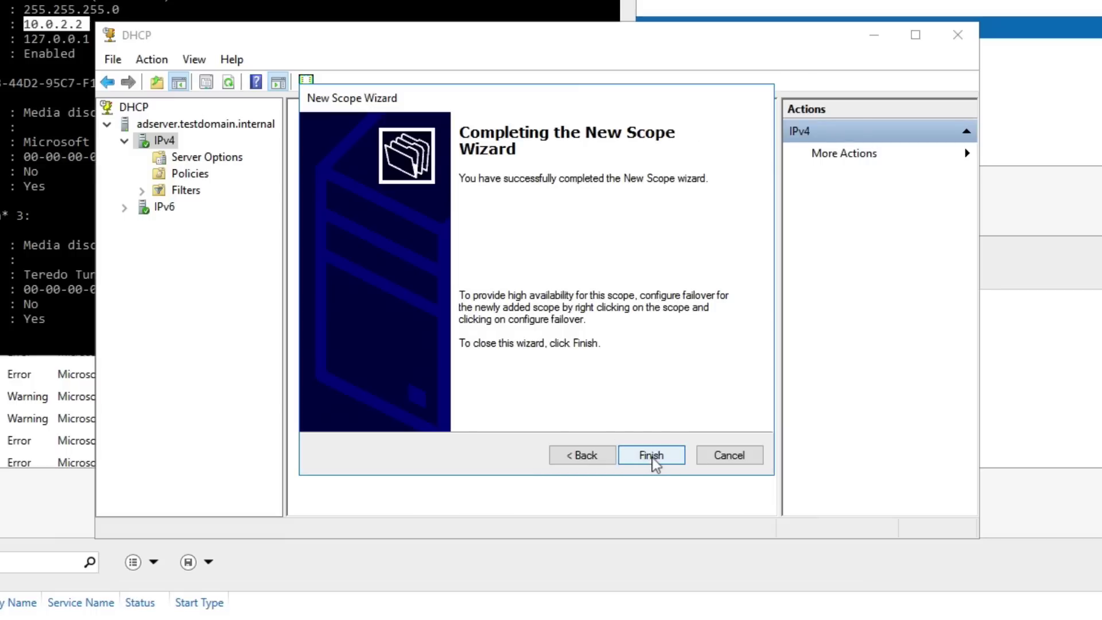
click(652, 457)
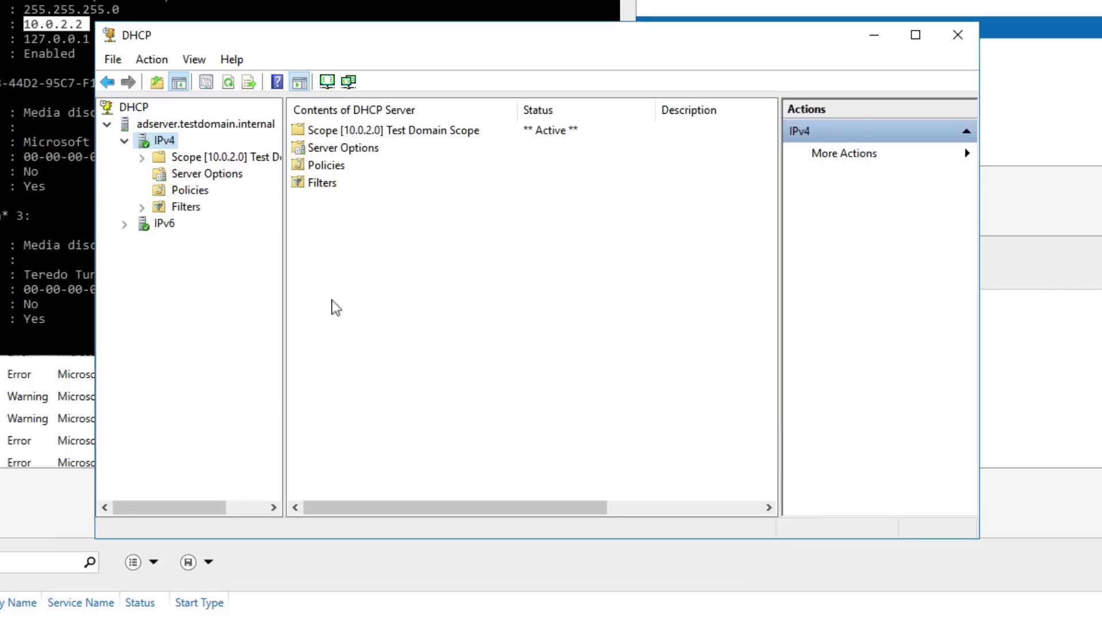
- Expand the new Test Domain Scope and examine its address pool, address leases and reservations
double_click(199, 159)
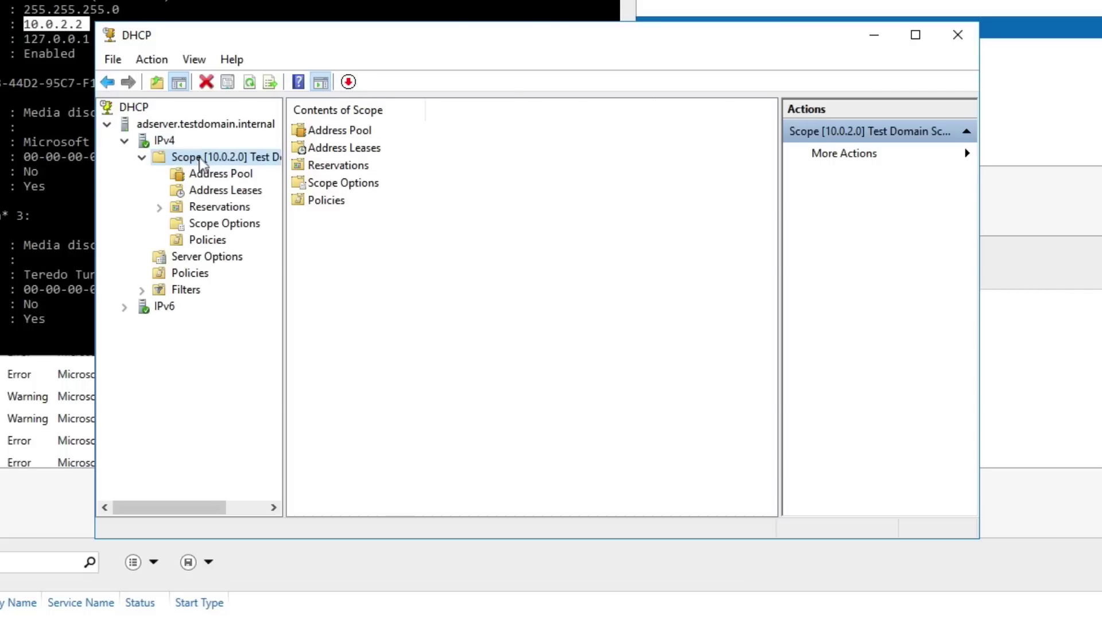
click(214, 175)
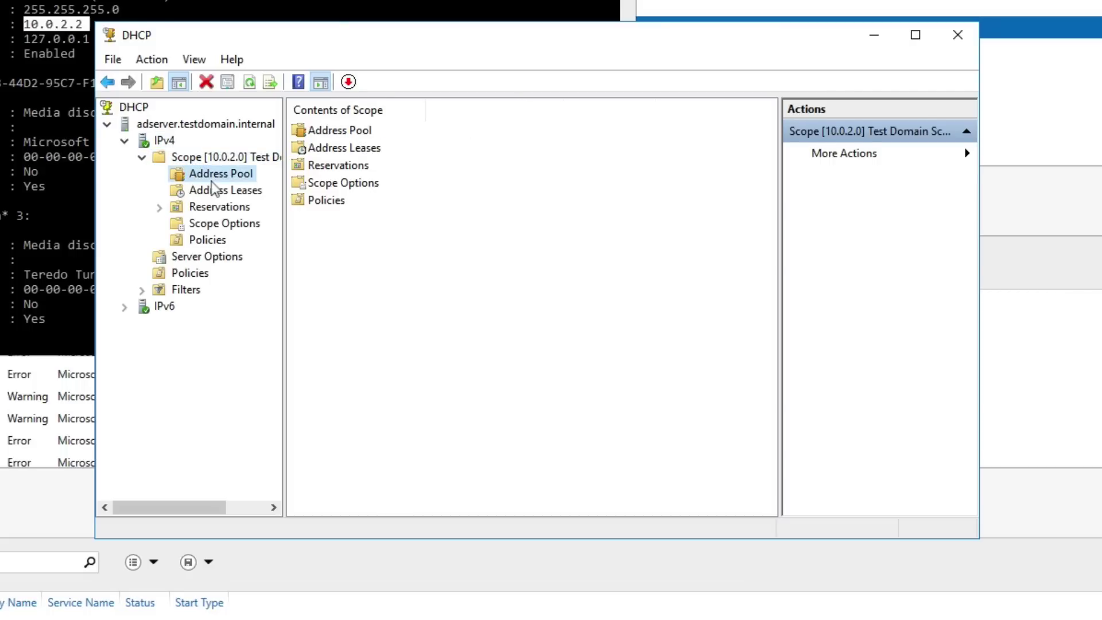
click(208, 194)
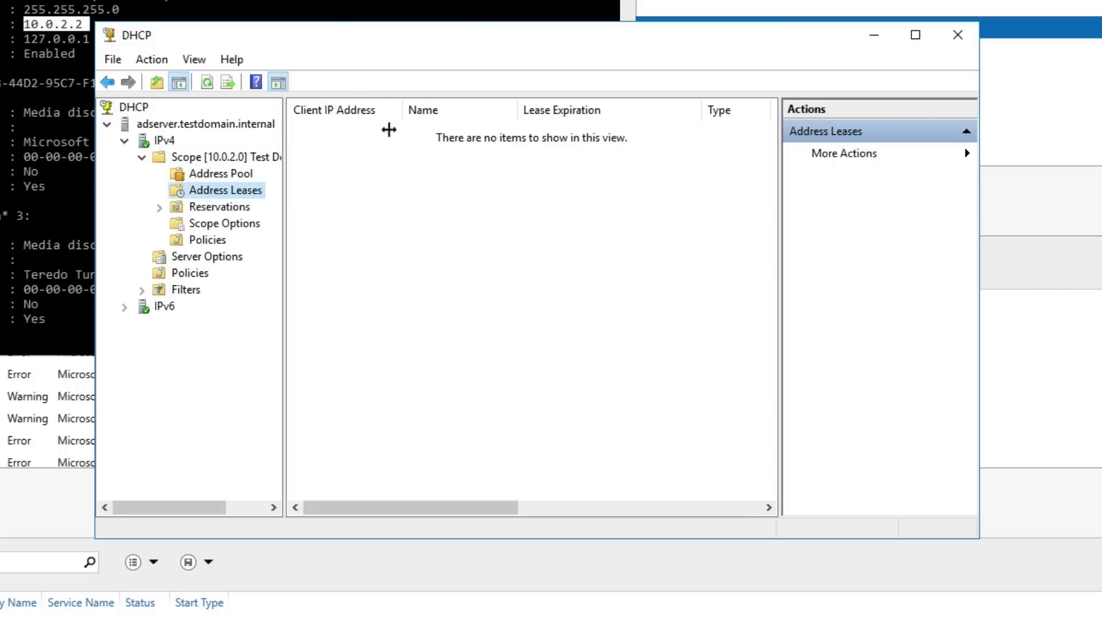
click(212, 174)
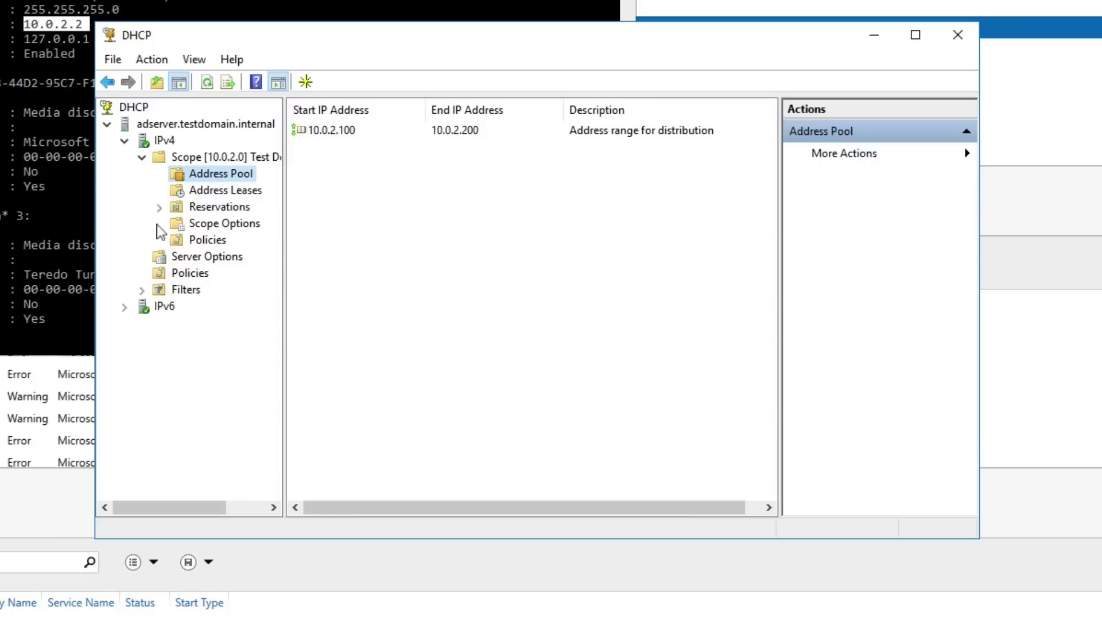
click(231, 210)
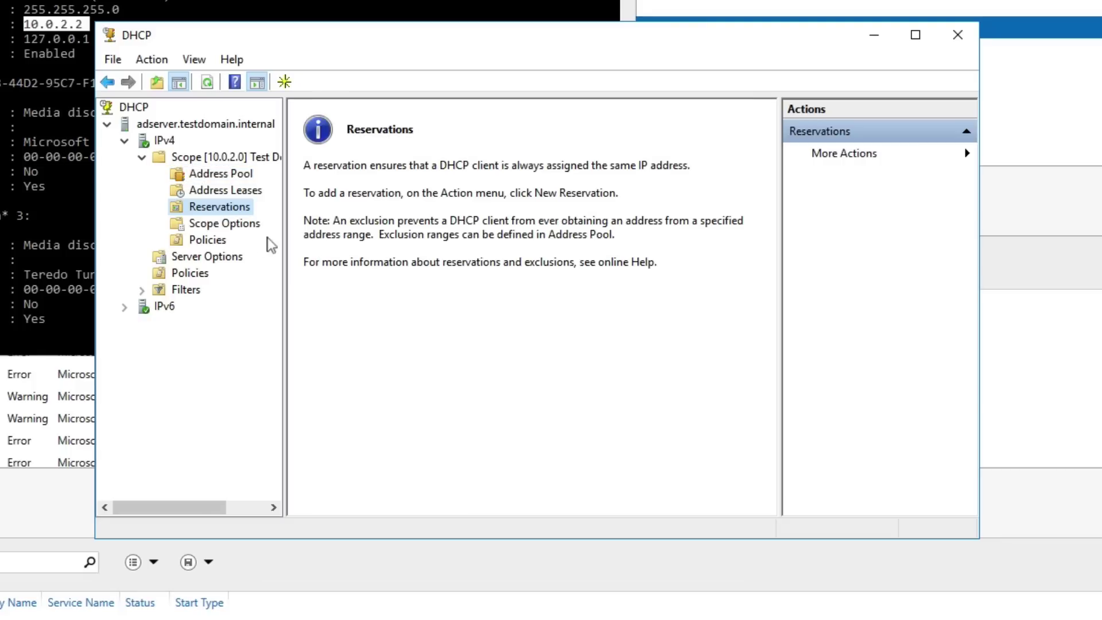